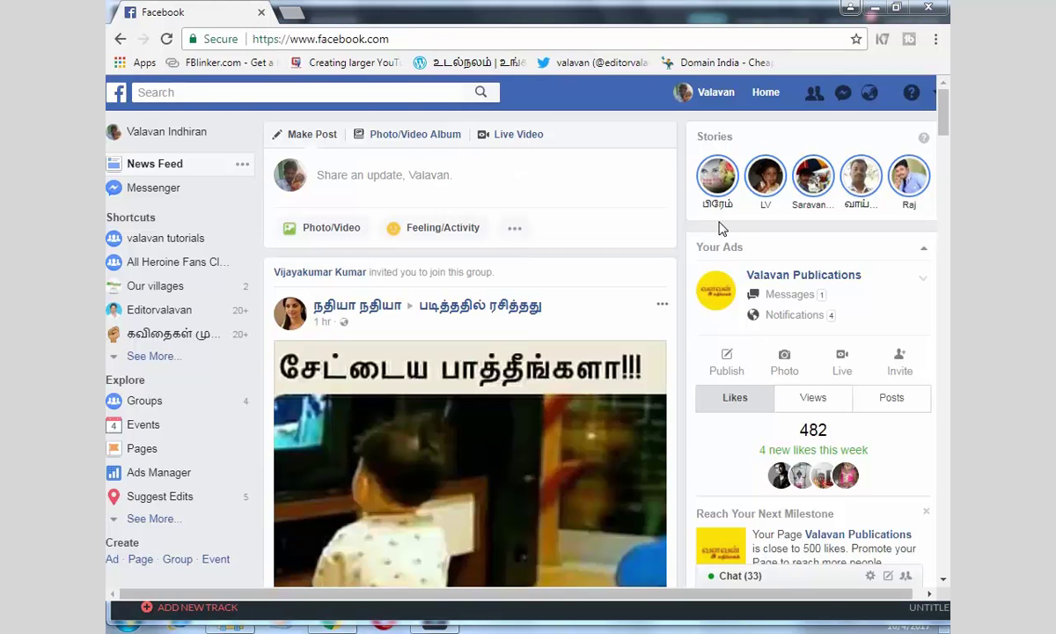
# Open a new browser tab, and search the computer's installed programs for "nhm".
pyautogui.click(292, 12)
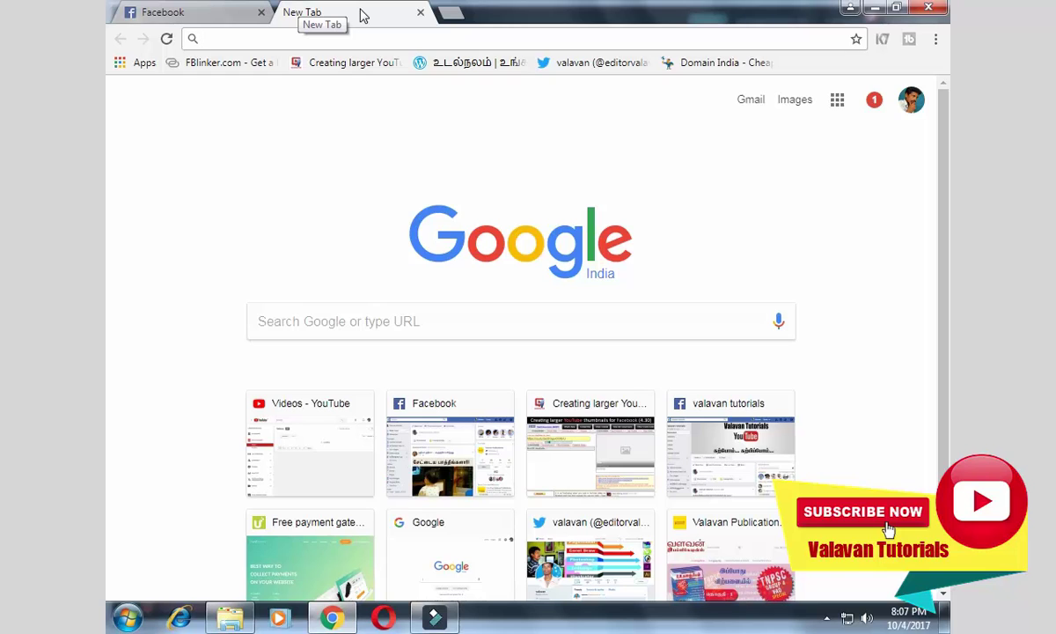
pyautogui.click(127, 619)
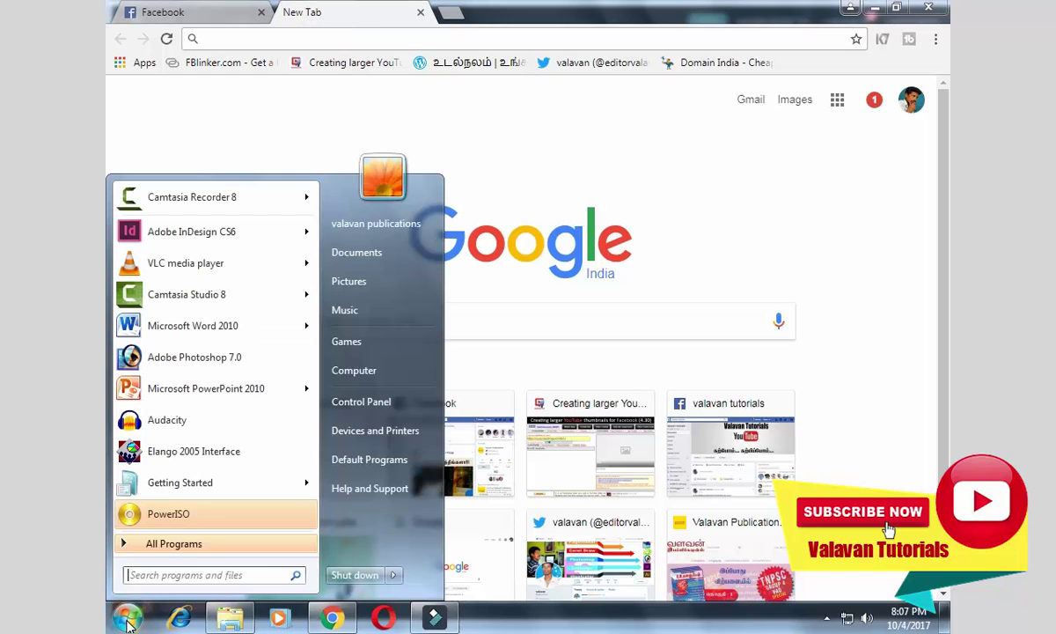
pyautogui.write('hm')
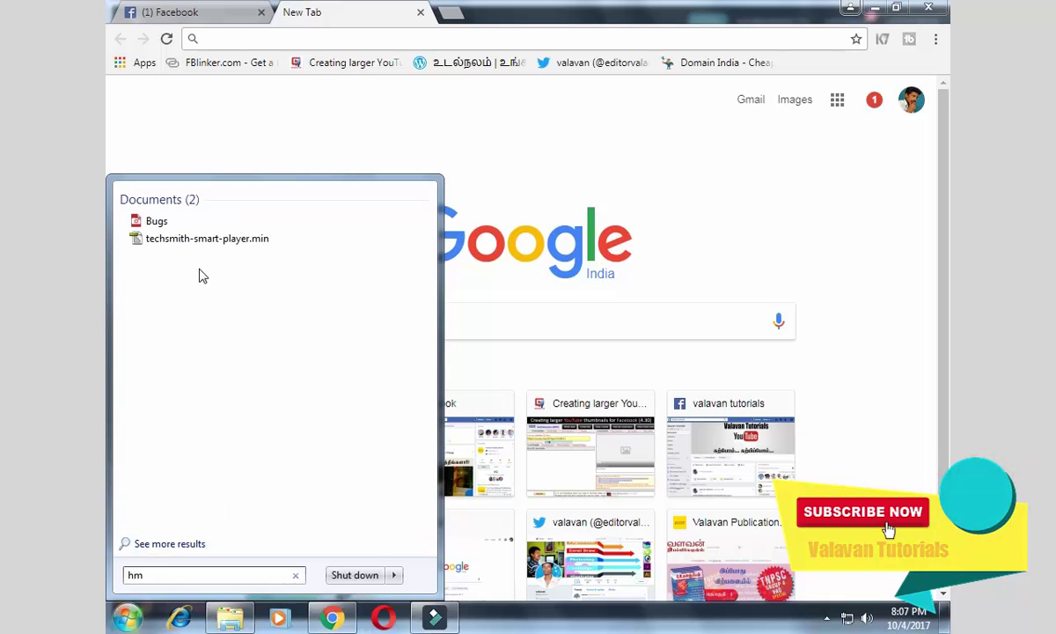
pyautogui.write('wi')
pyautogui.hotkey('ctrl', 'a')
pyautogui.write('nhm')
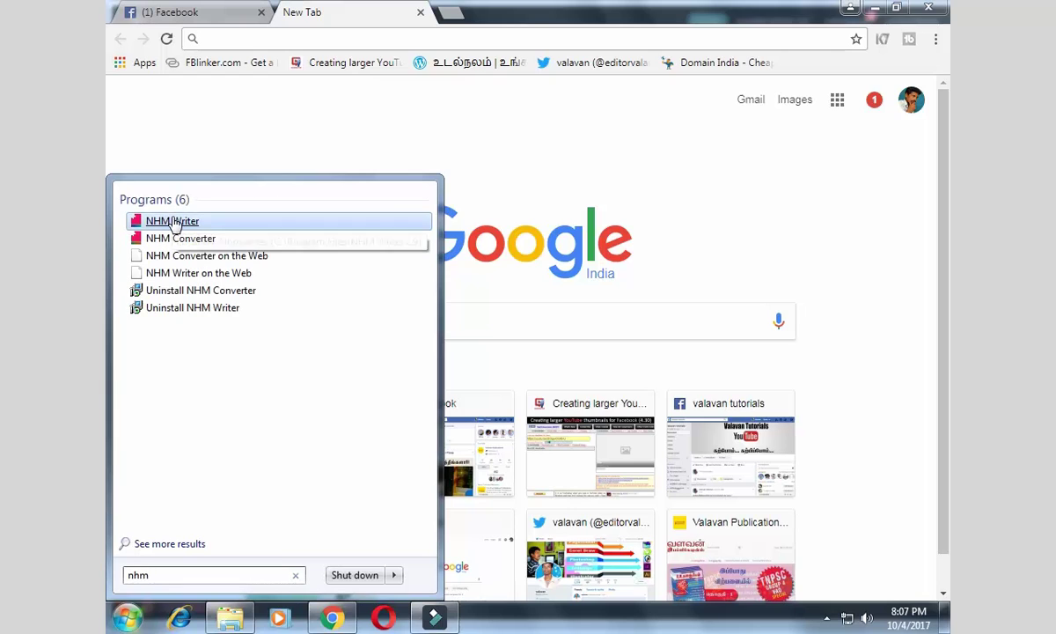
# Search Google for "nhm writer" and open the NHM Writer 2.9 product page on software.nhm.in.
pyautogui.click(397, 33)
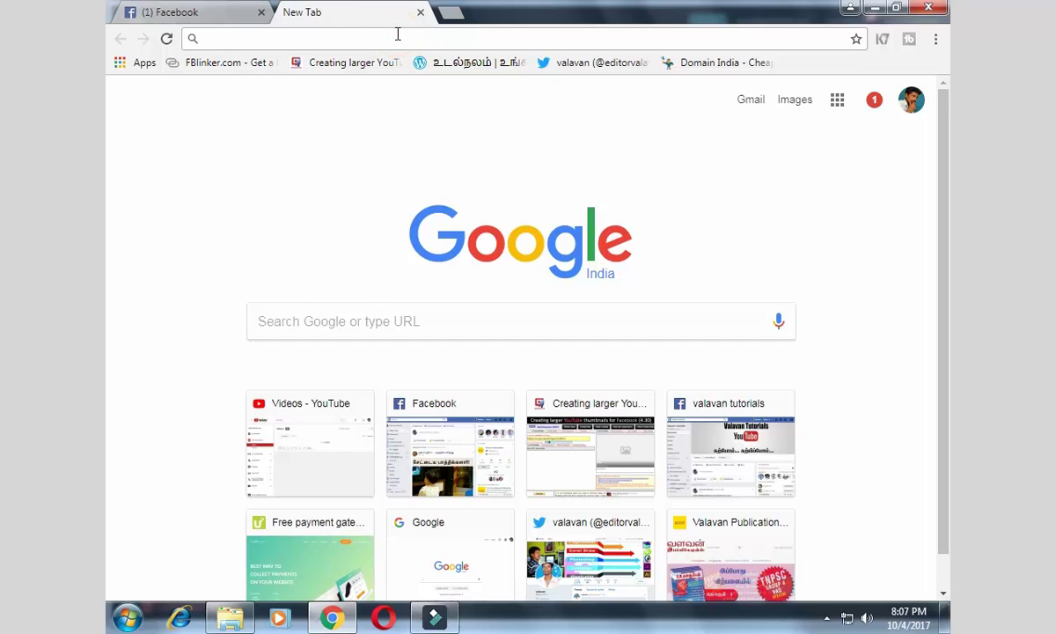
pyautogui.write('nhm wri')
pyautogui.press('Return')
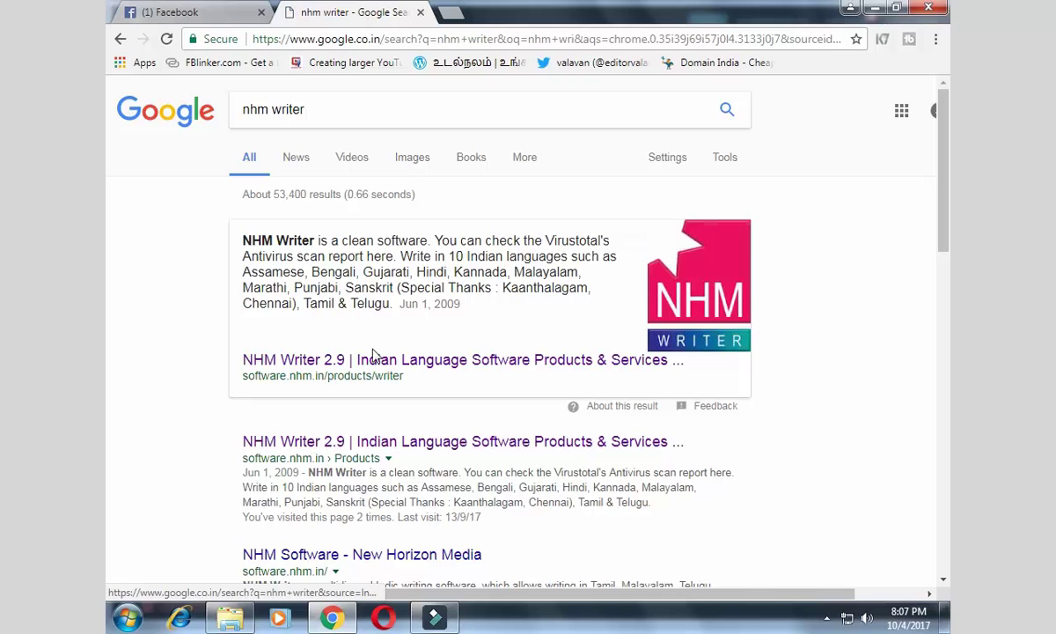
pyautogui.scroll(-1, 480, 426)
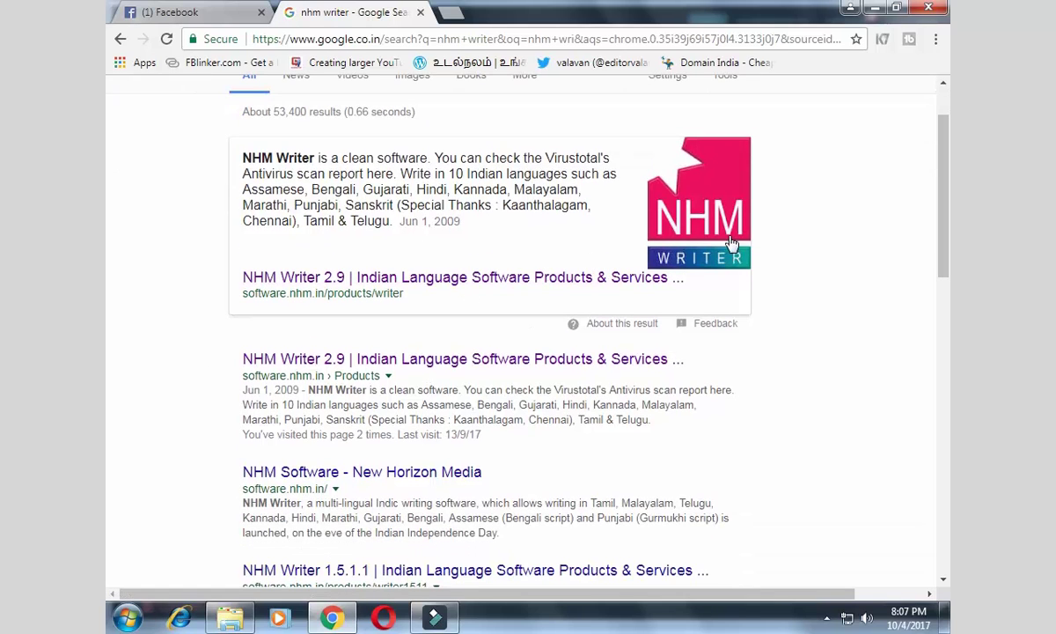
pyautogui.click(404, 277)
pyautogui.scroll(1, 517, 264)
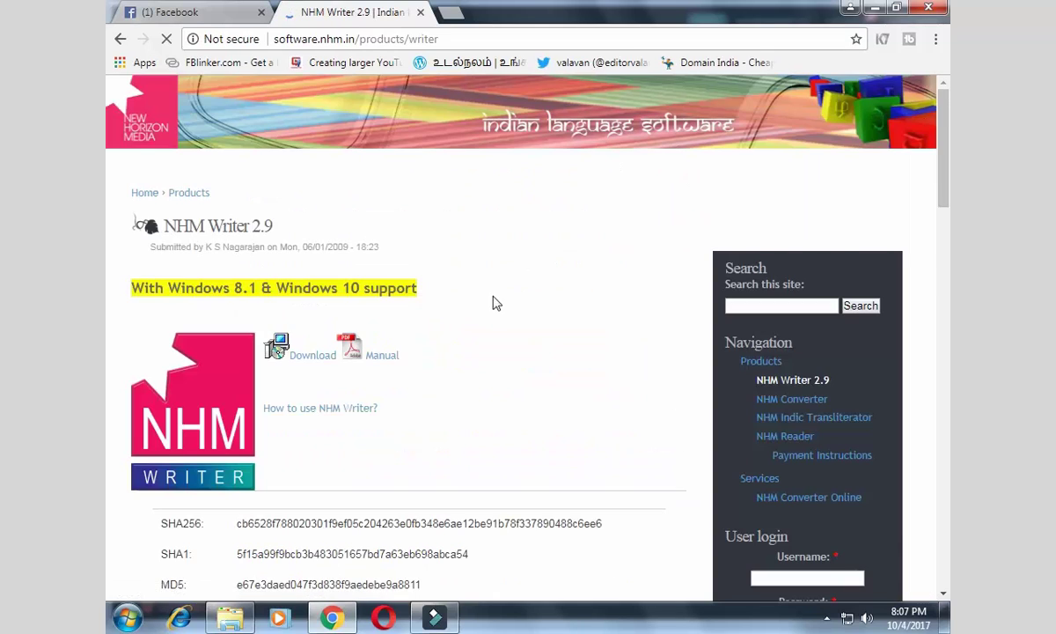
# Review the NHM Writer 2.9 page, from the download link and file details down to the previous versions and installation notes.
pyautogui.scroll(-2, 419, 520)
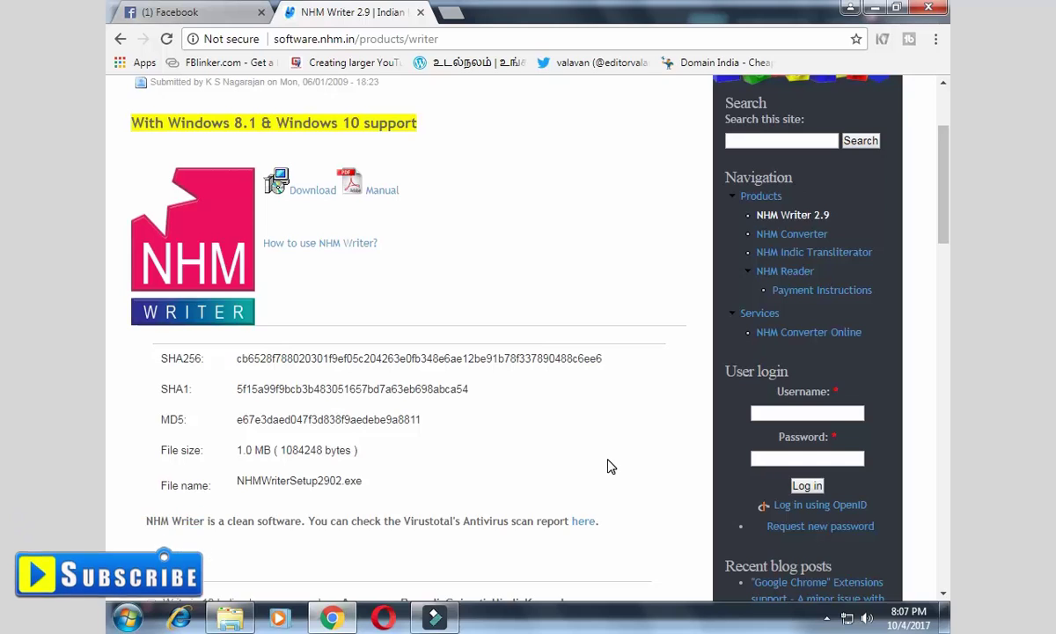
pyautogui.scroll(2, 572, 435)
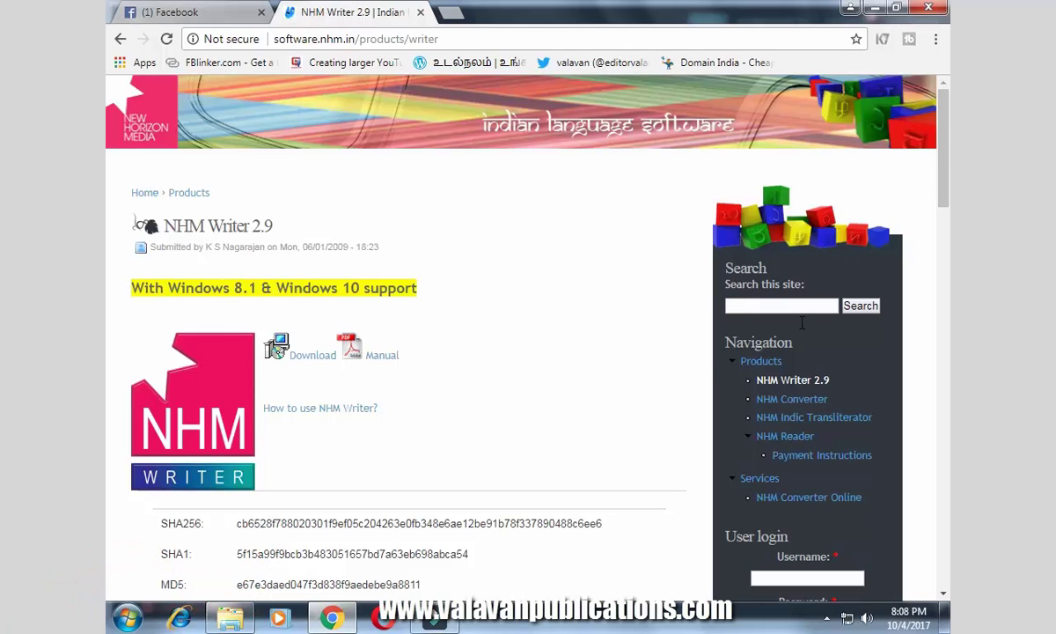
pyautogui.scroll(-15, 567, 372)
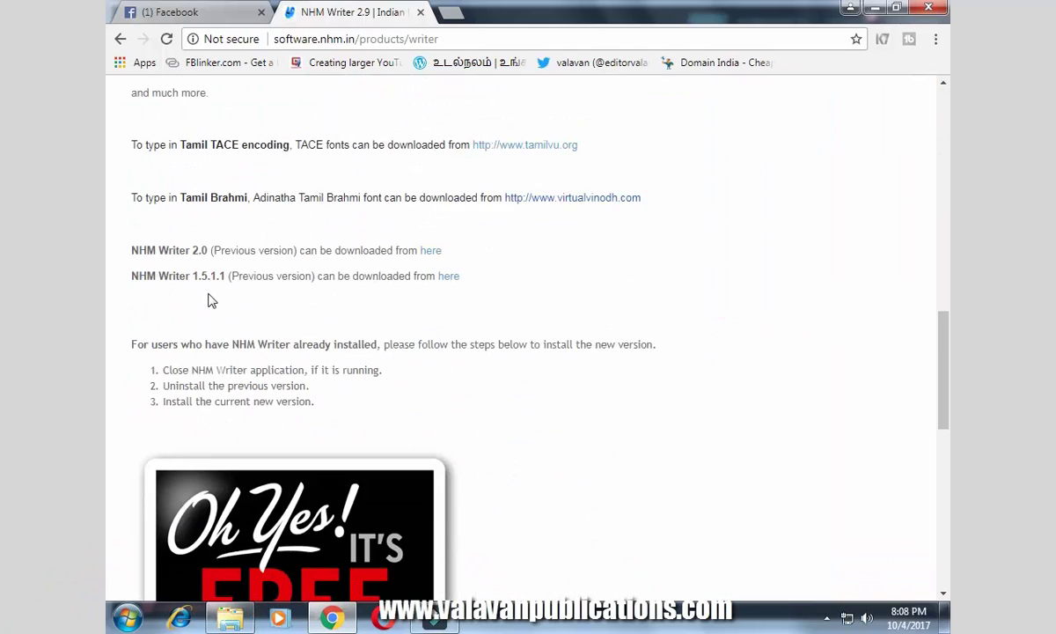
pyautogui.scroll(-4, 211, 301)
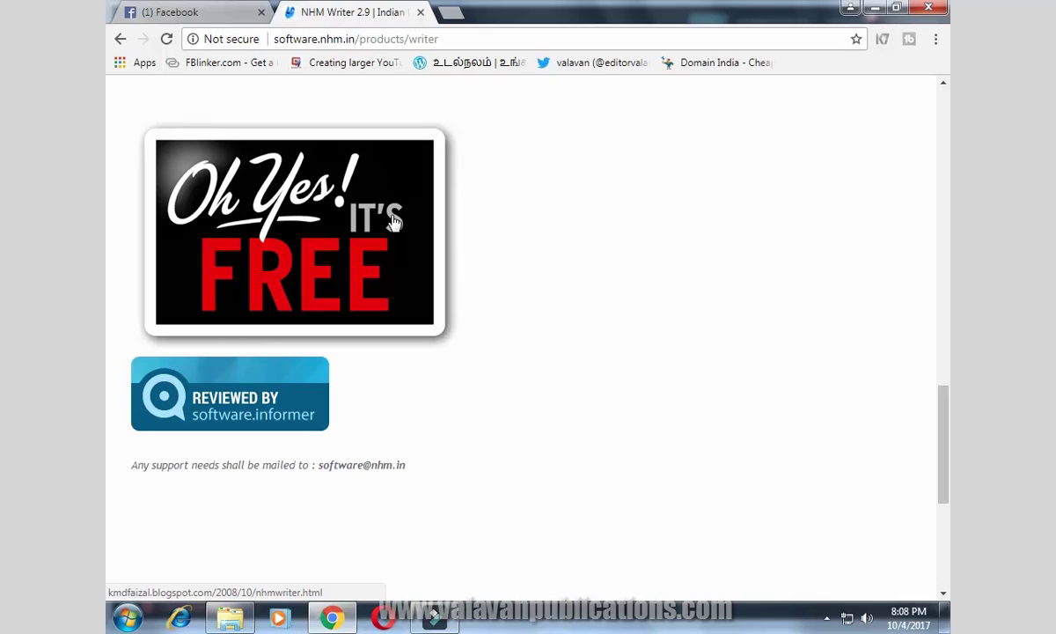
pyautogui.scroll(18, 570, 370)
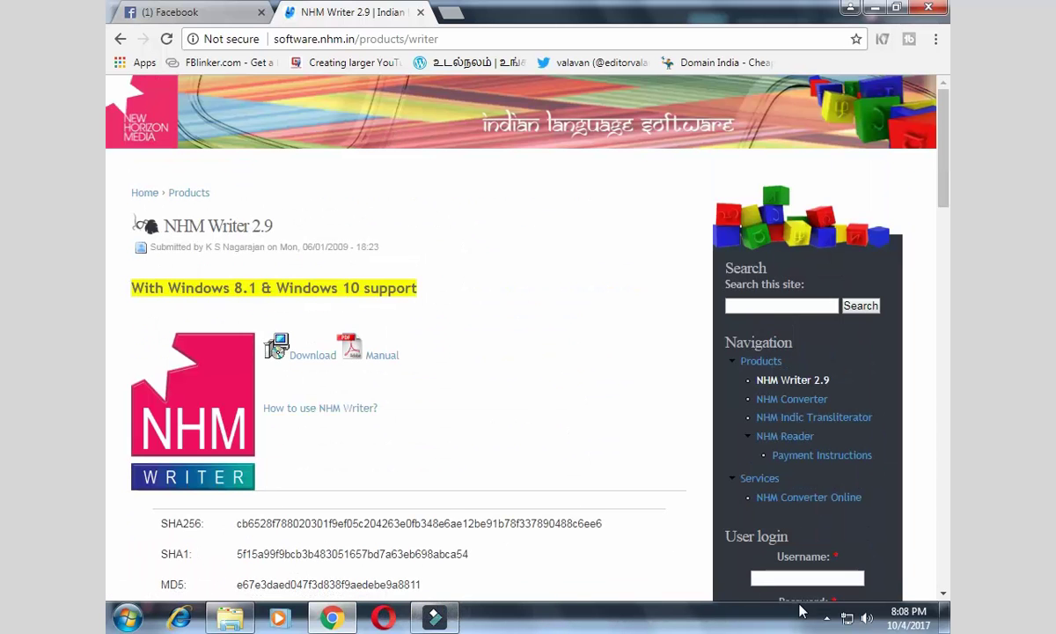
# Check the hidden notification icons, and launch NHM Writer by searching the installed programs for "nhm".
pyautogui.click(827, 617)
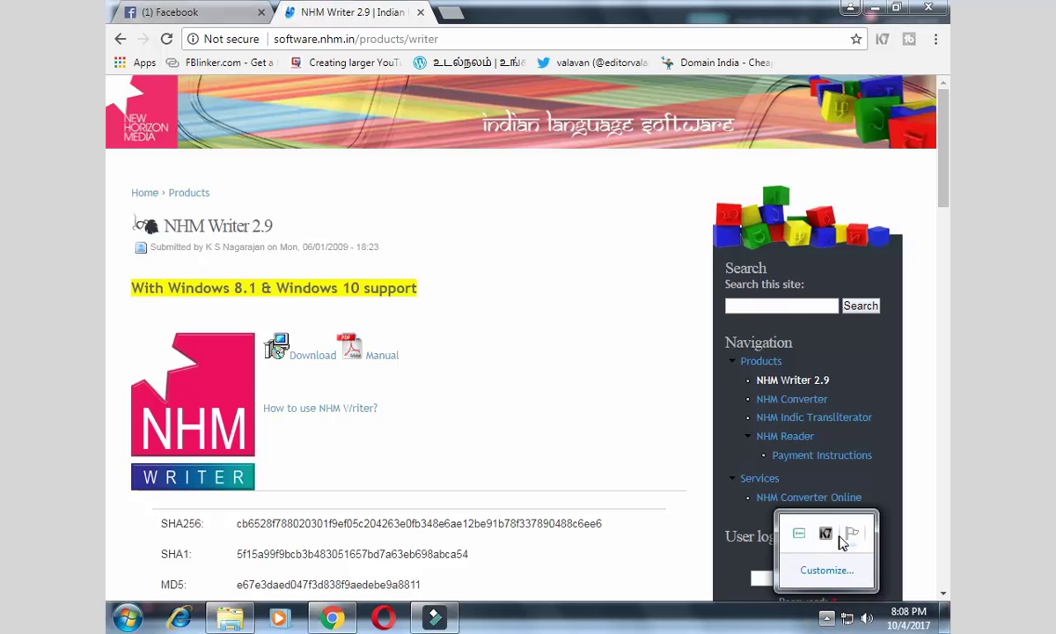
pyautogui.click(127, 618)
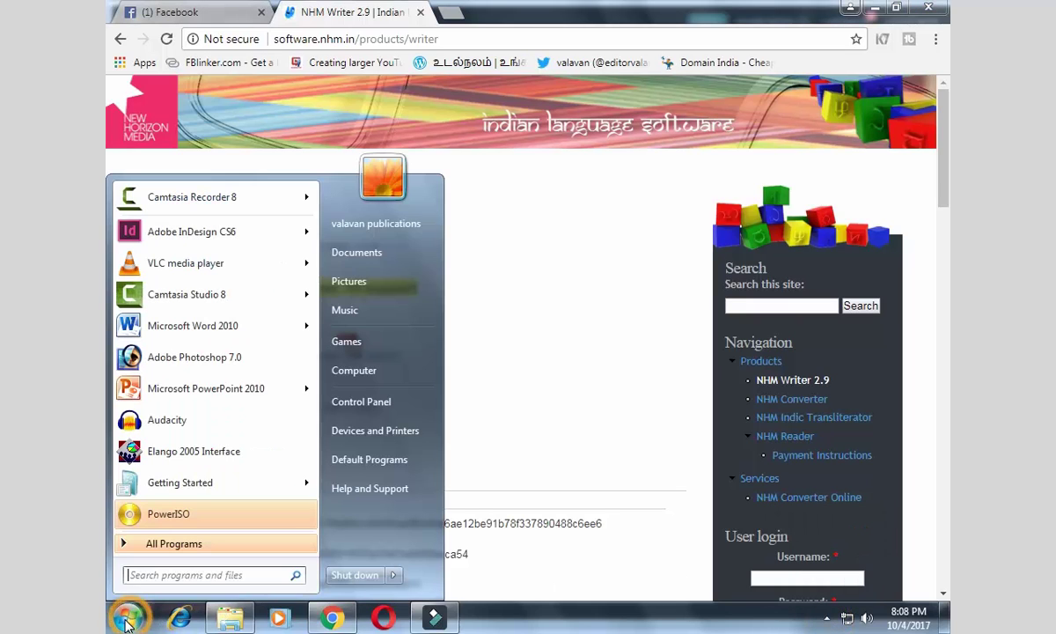
pyautogui.write('nhm')
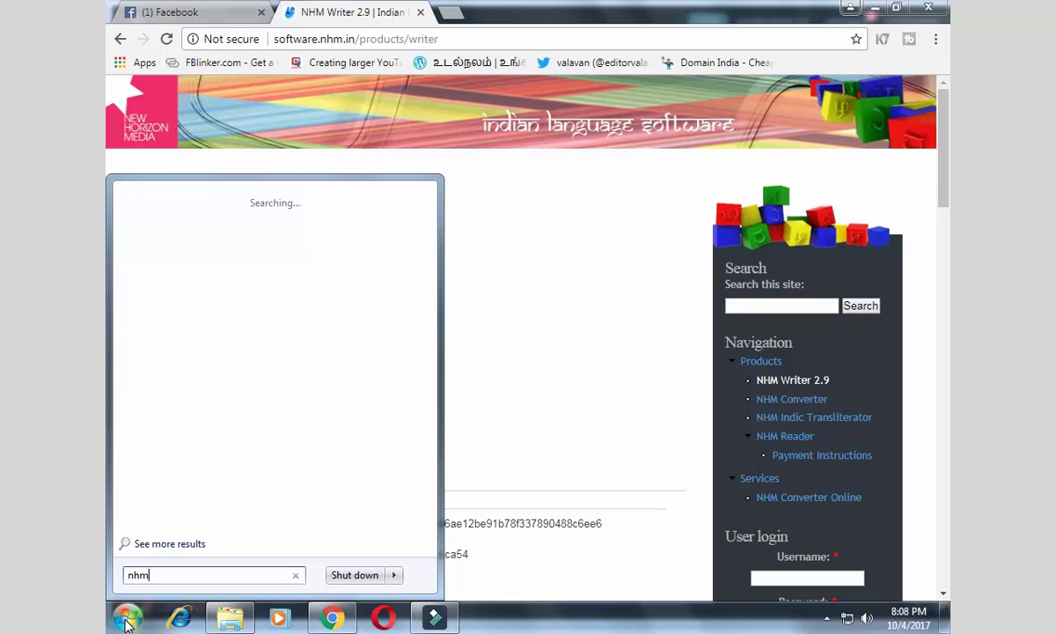
pyautogui.click(168, 220)
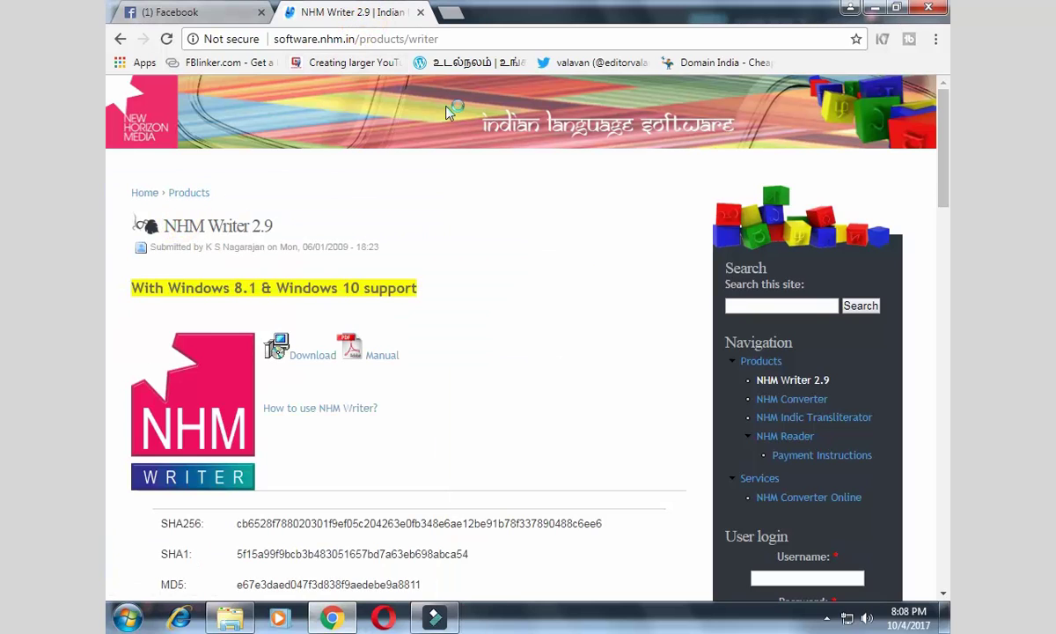
# Find NHM Writer's notification icon and display its list of Tamil keymaps.
pyautogui.click(827, 617)
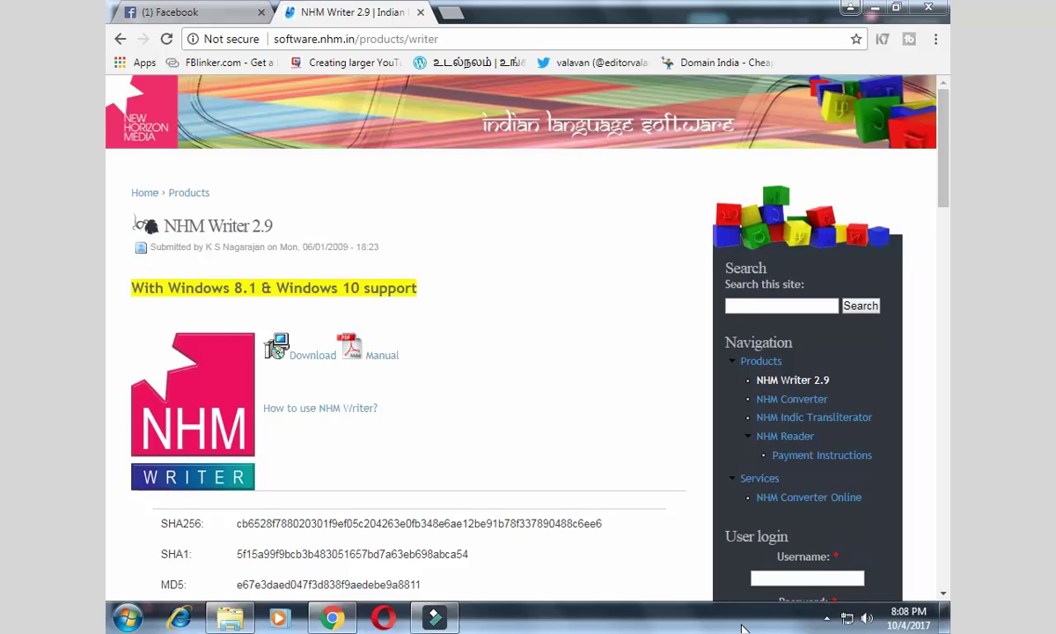
pyautogui.click(826, 618)
pyautogui.click(350, 40)
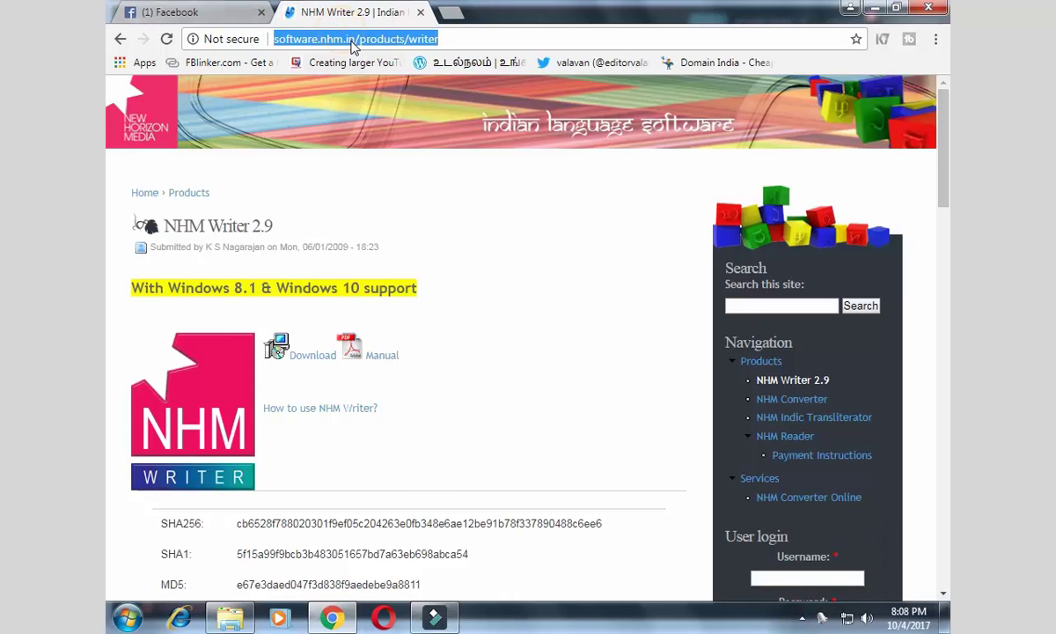
pyautogui.click(823, 618)
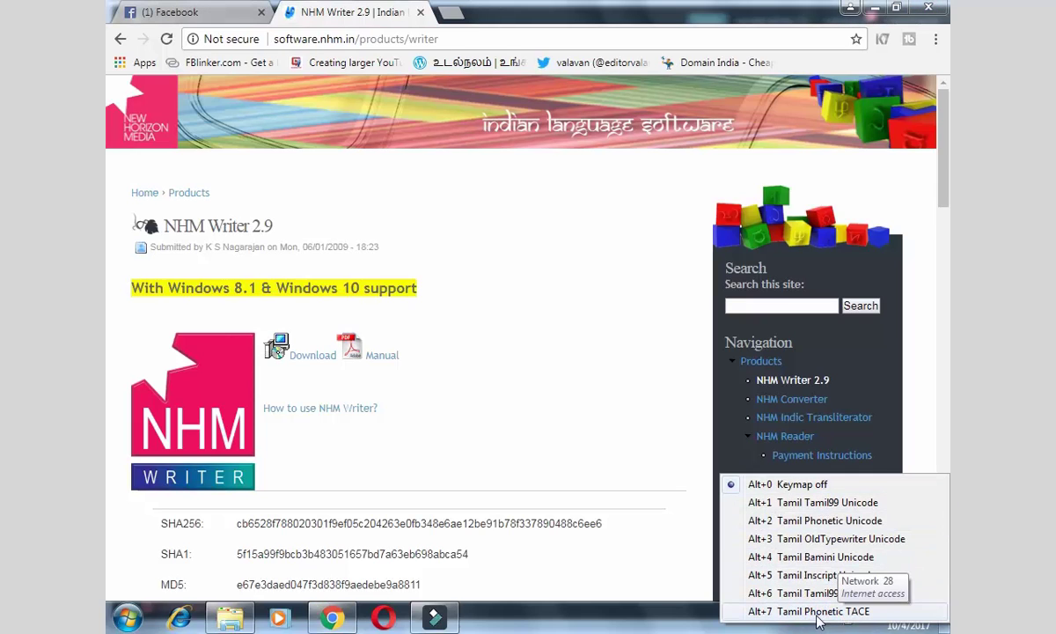
# Search the installed programs for "wor" and launch Microsoft Word 2010.
pyautogui.click(128, 618)
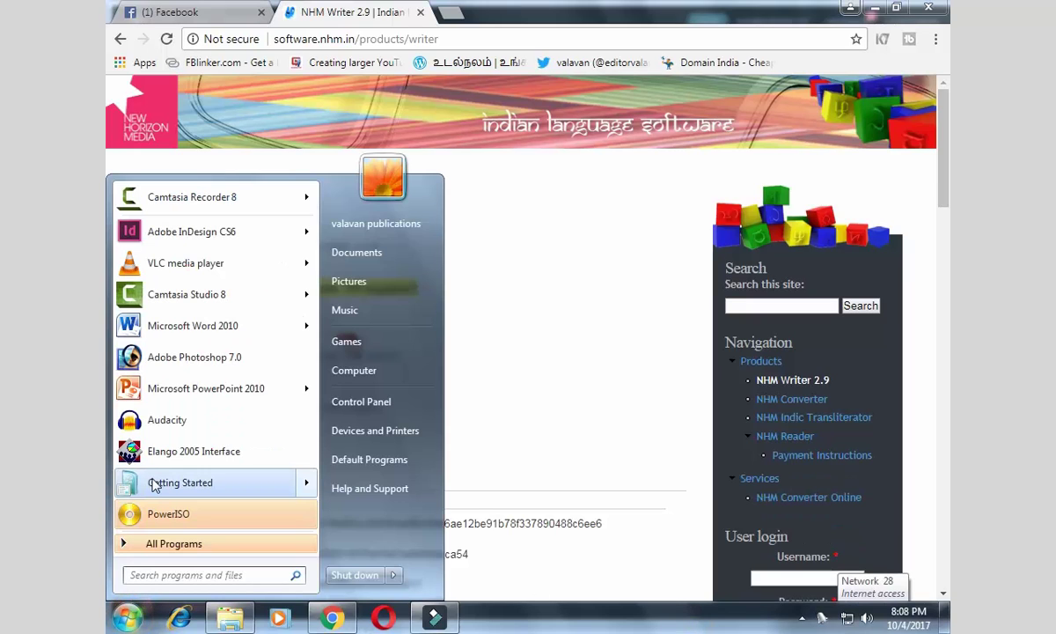
pyautogui.write('wor')
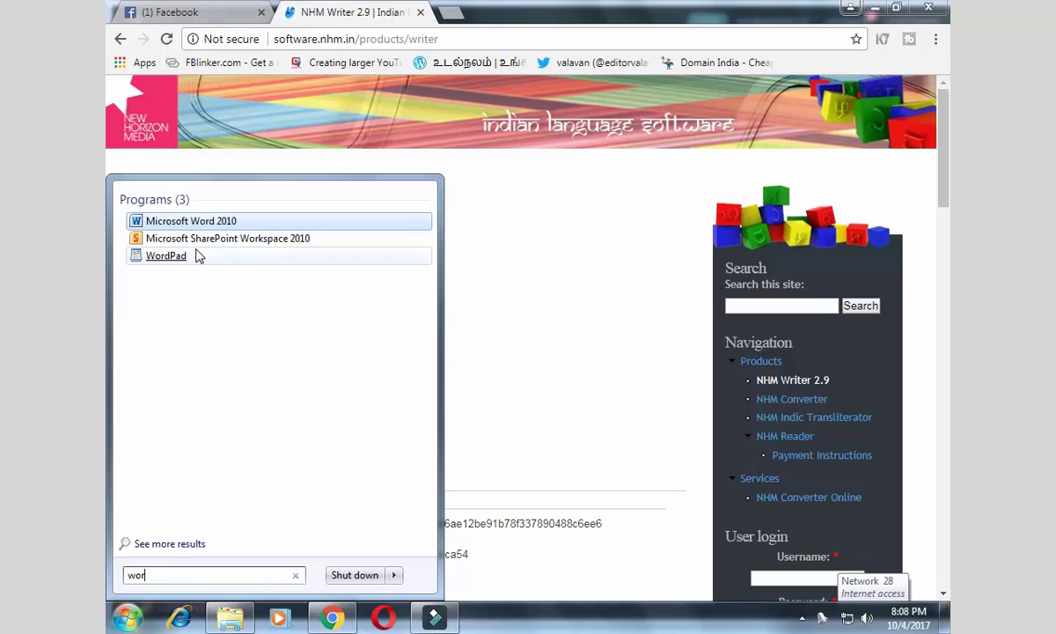
pyautogui.click(193, 224)
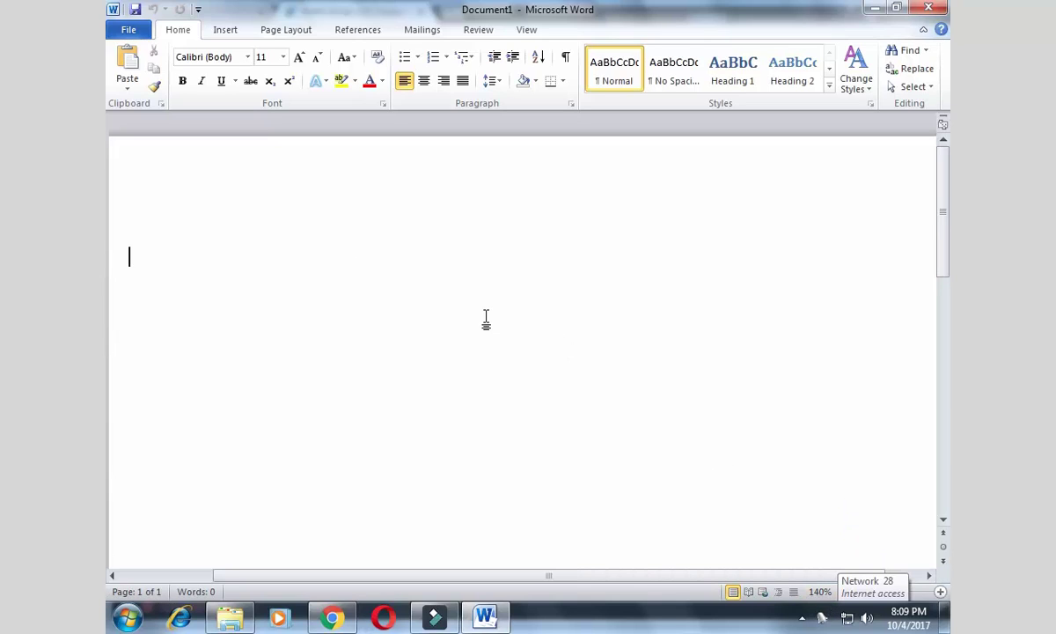
# Enter the English trial texts "asdf" and "amma" in the blank document with the keymap off, and clear them.
pyautogui.write('f')
pyautogui.hotkey('ctrl', 'a')
pyautogui.write('asdf')
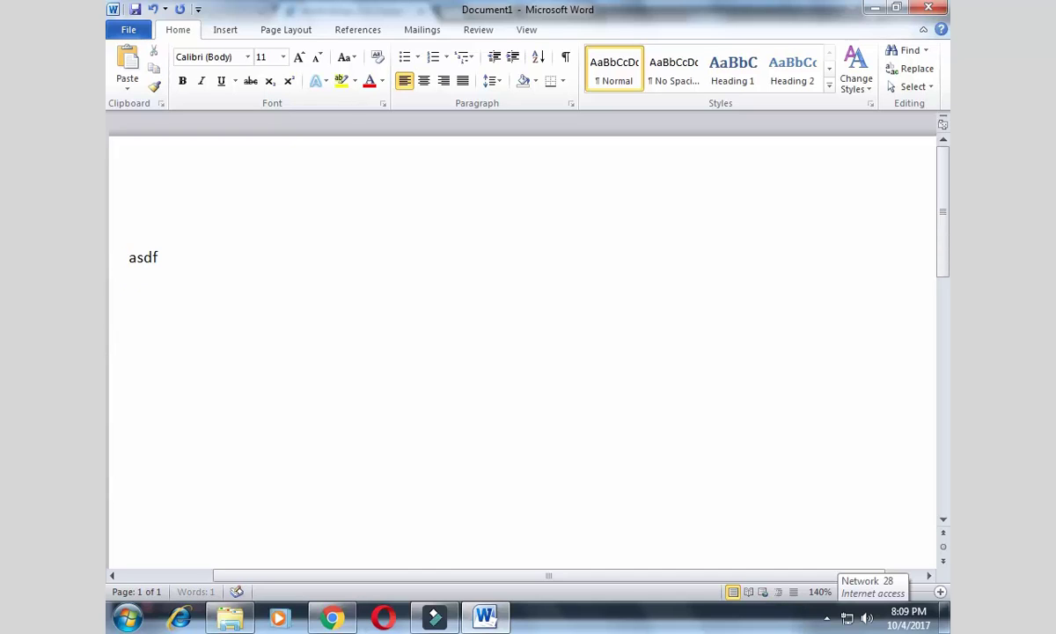
pyautogui.press('Return')
pyautogui.hotkey('ctrl', 'a')
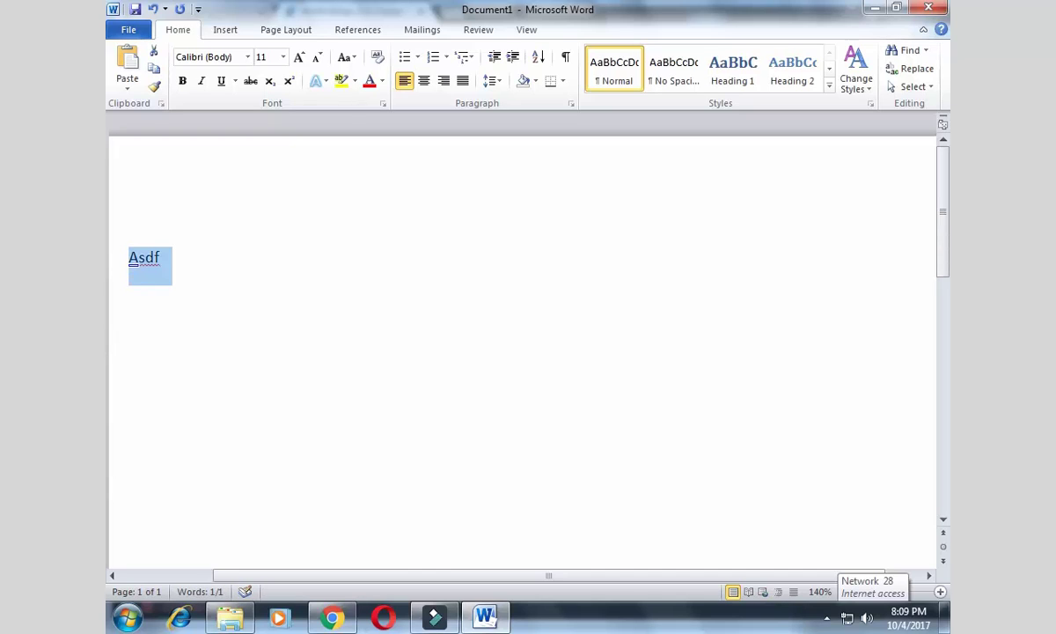
pyautogui.write('amma')
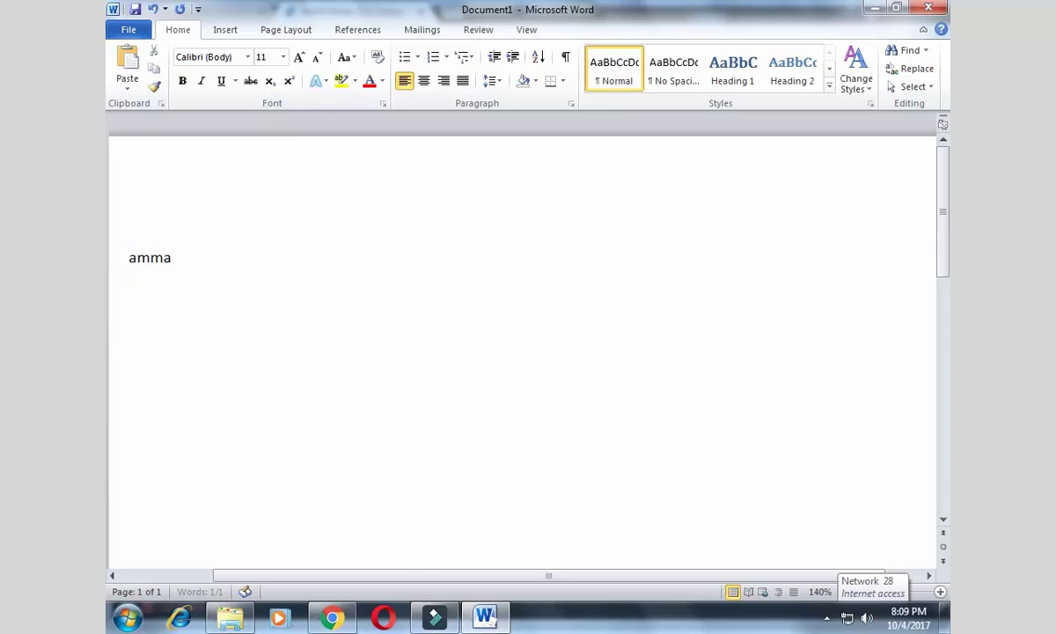
pyautogui.hotkey('ctrl', 'a')
pyautogui.press('BackSpace')
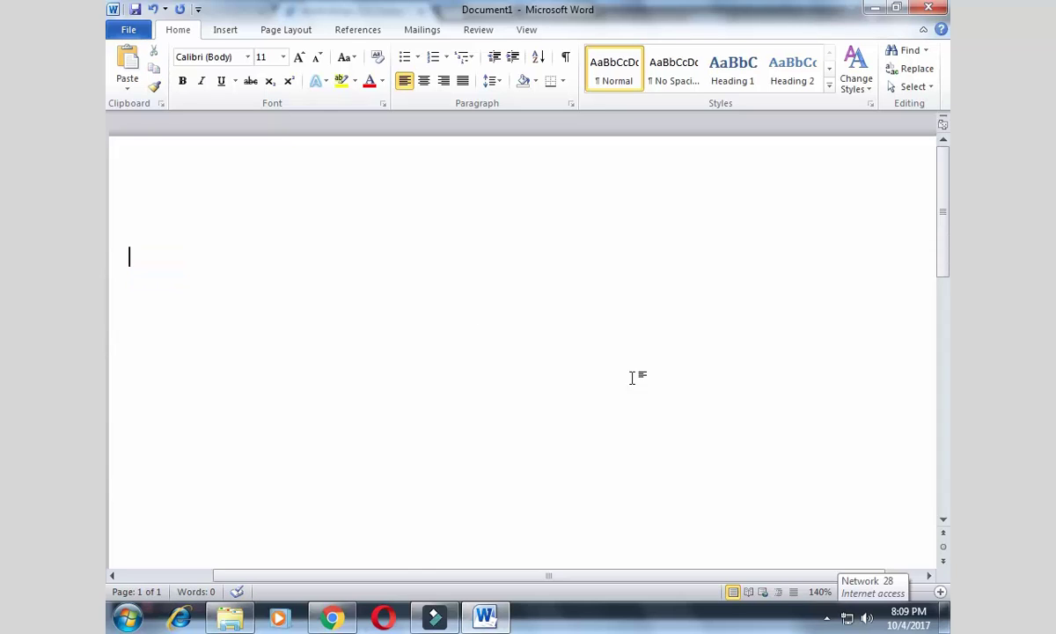
# Switch NHM Writer to the Tamil Phonetic Unicode keymap and test it with the letter "f" in the document.
pyautogui.click(826, 618)
pyautogui.click(856, 511)
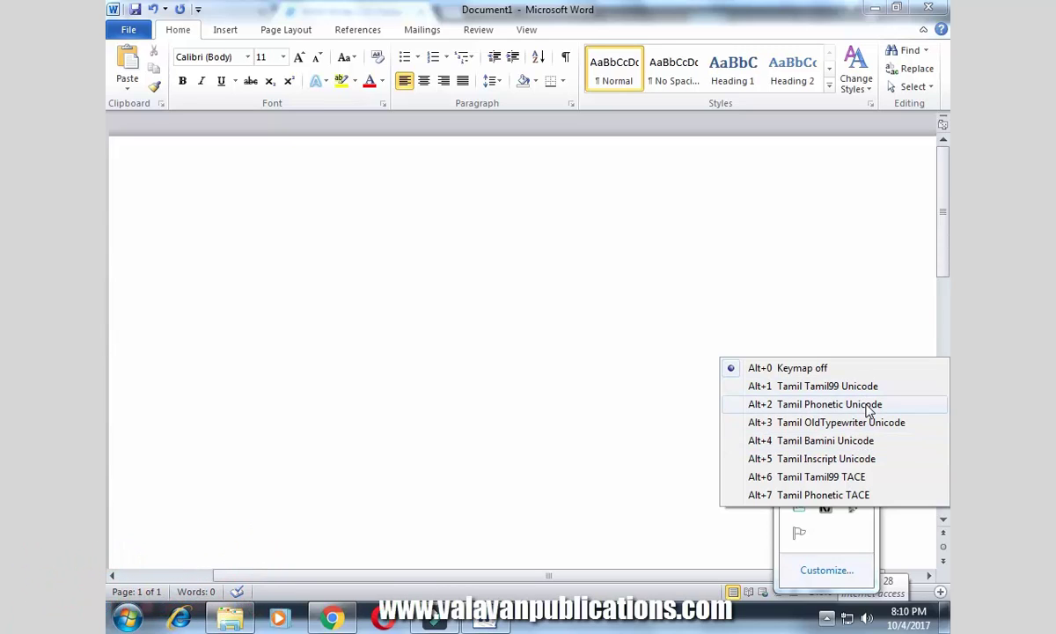
pyautogui.click(323, 257)
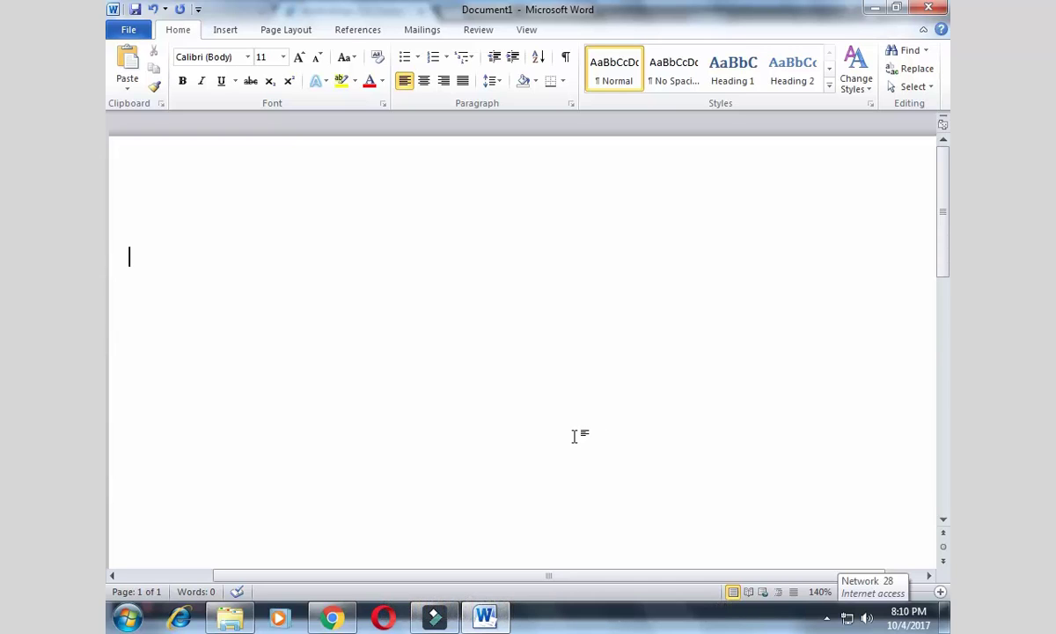
pyautogui.write('f')
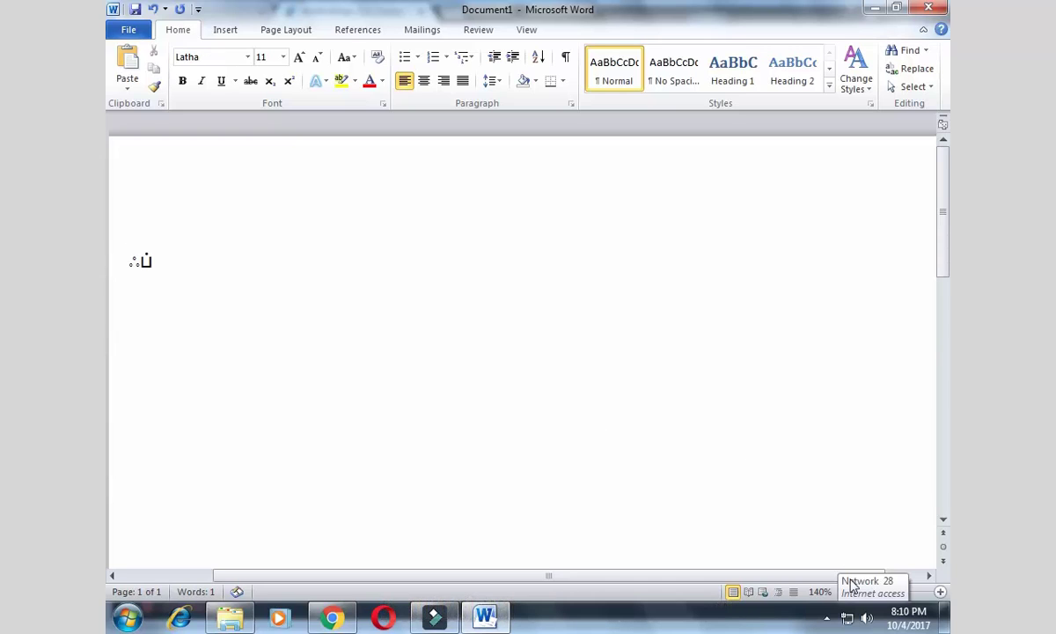
pyautogui.click(825, 618)
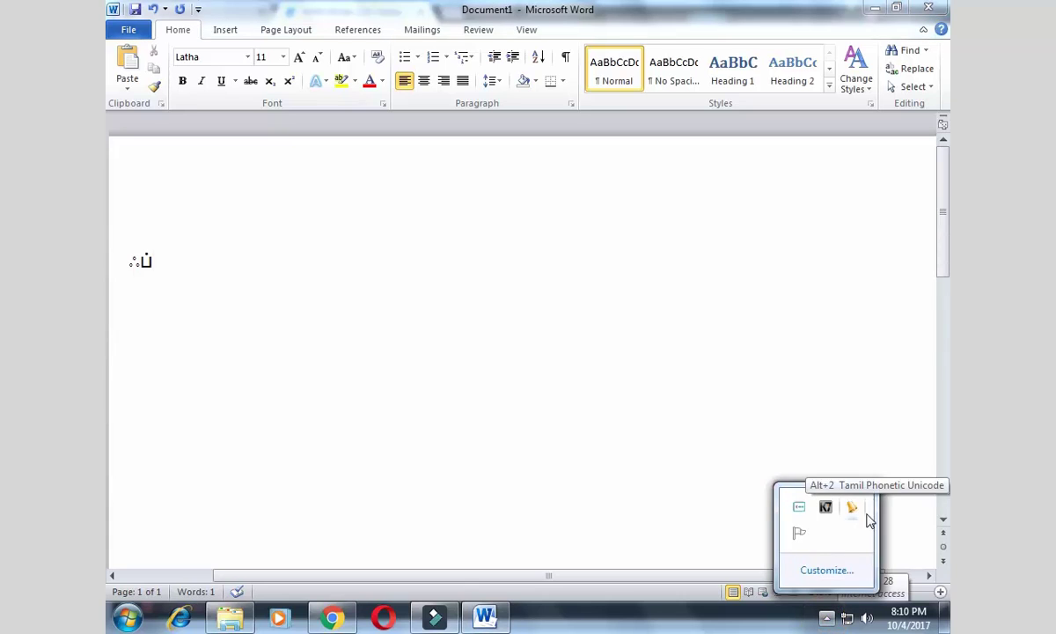
# Replace the test characters in the document with the Tamil words "அம்மா அப்பா".
pyautogui.click(240, 275)
pyautogui.hotkey('ctrl', 'a')
pyautogui.write('அம்ம்')
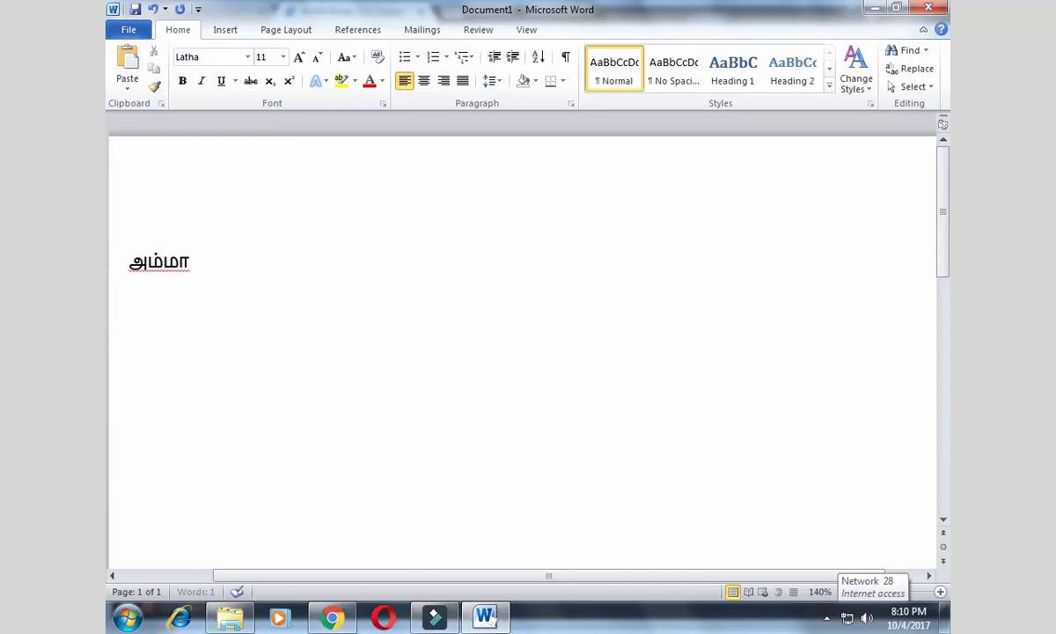
pyautogui.write('அப்பா')
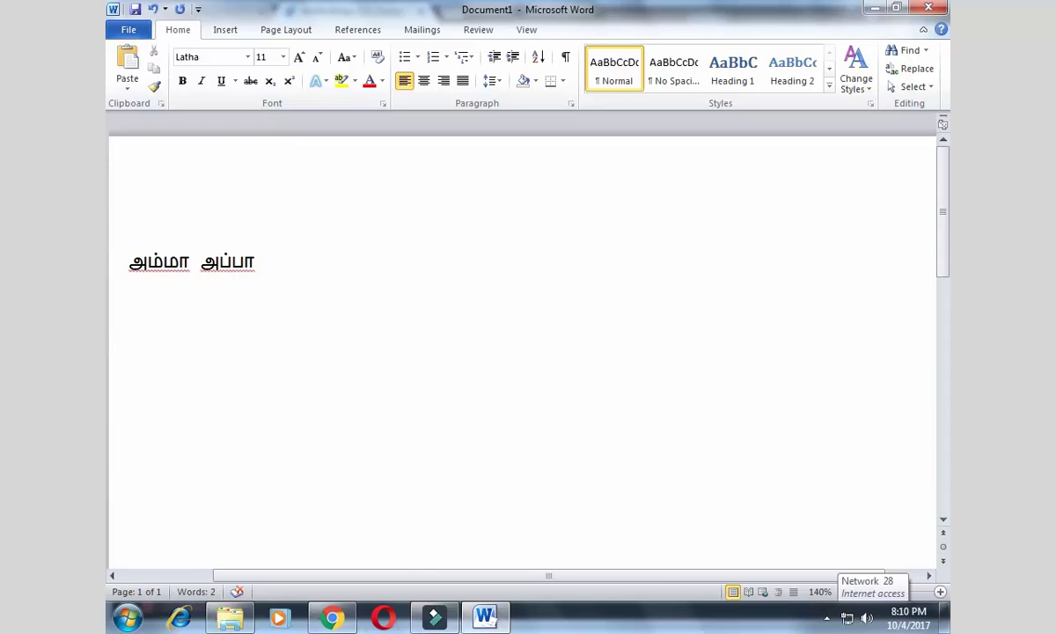
# Try to add "அன்ன்னன்" as a third word after "அப்பா", and delete it again.
pyautogui.write(' அன்ன்னன்')
pyautogui.press('BackSpace')
pyautogui.hotkey('shift', 'Left')
pyautogui.hotkey('shift', 'Left')
pyautogui.hotkey('shift', 'Left')
pyautogui.press('Left')
pyautogui.press('Left')
pyautogui.hotkey('shift', 'End')
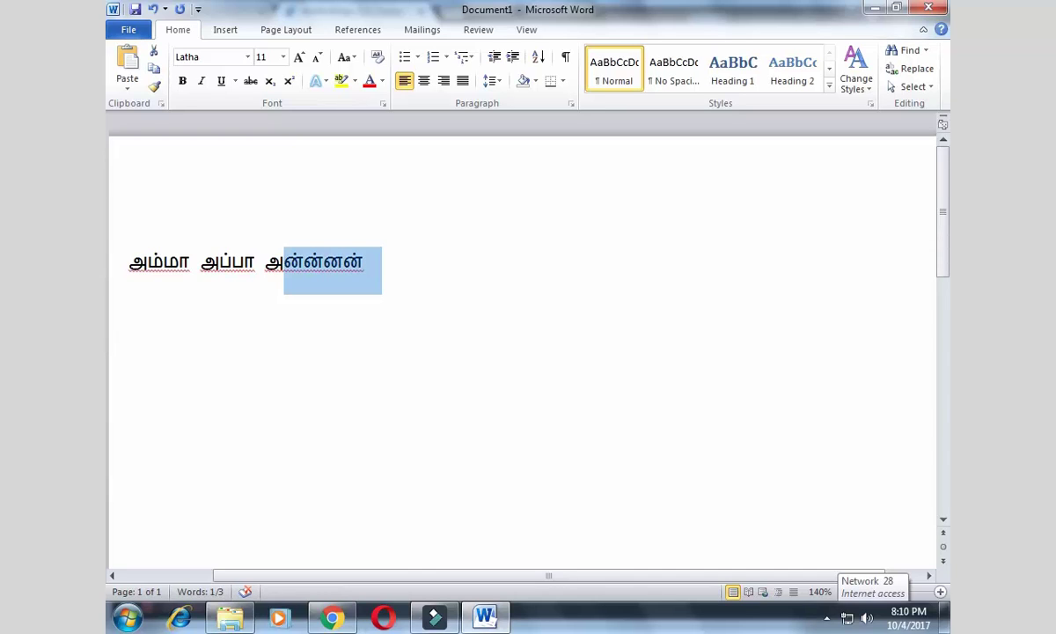
pyautogui.write('ழ')
pyautogui.press('BackSpace')
pyautogui.press('BackSpace')
# Start a new line below the words "அம்மா அப்பா".
pyautogui.hotkey('ctrl', 'a')
pyautogui.press('Right')
pyautogui.press('Return')
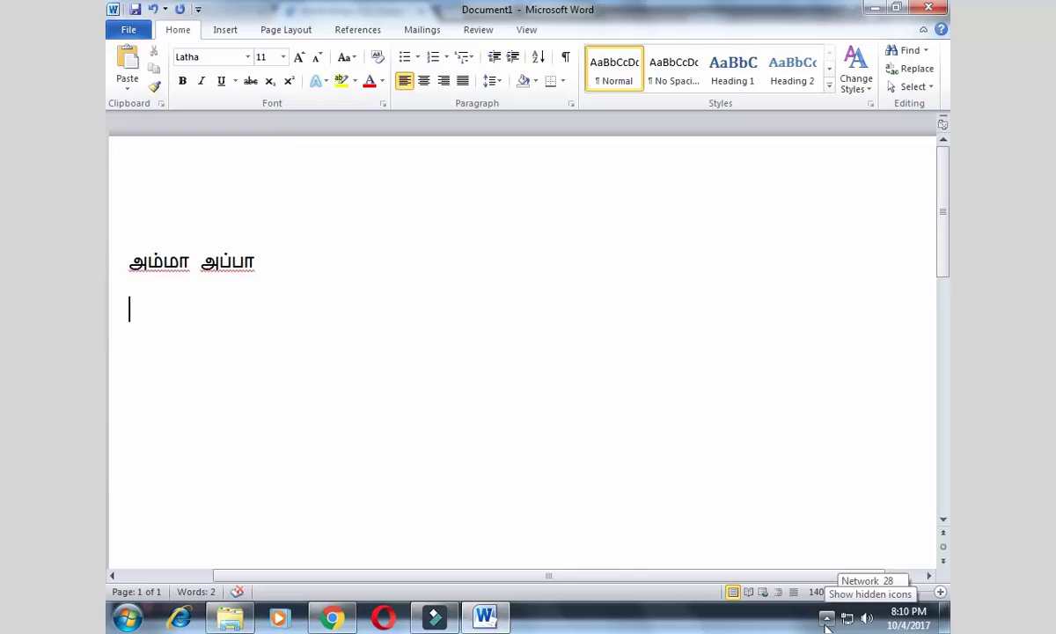
# Enter the Tamil test characters "யய்ய்ம்த்" on the empty line and "த்" on a new line below it.
pyautogui.write('யய்')
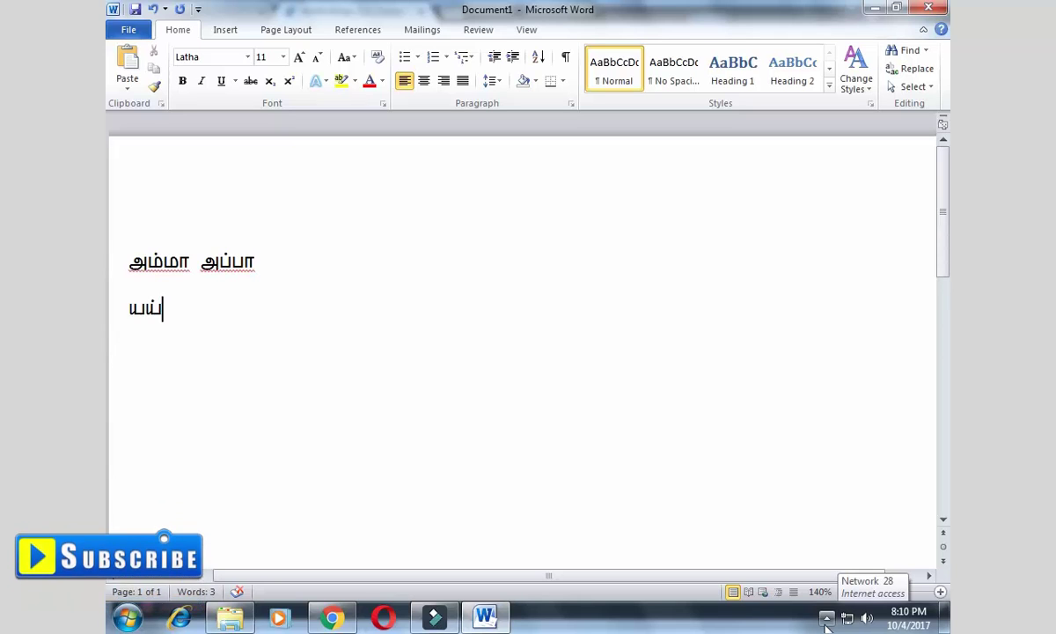
pyautogui.write('ய்')
pyautogui.write('ம்')
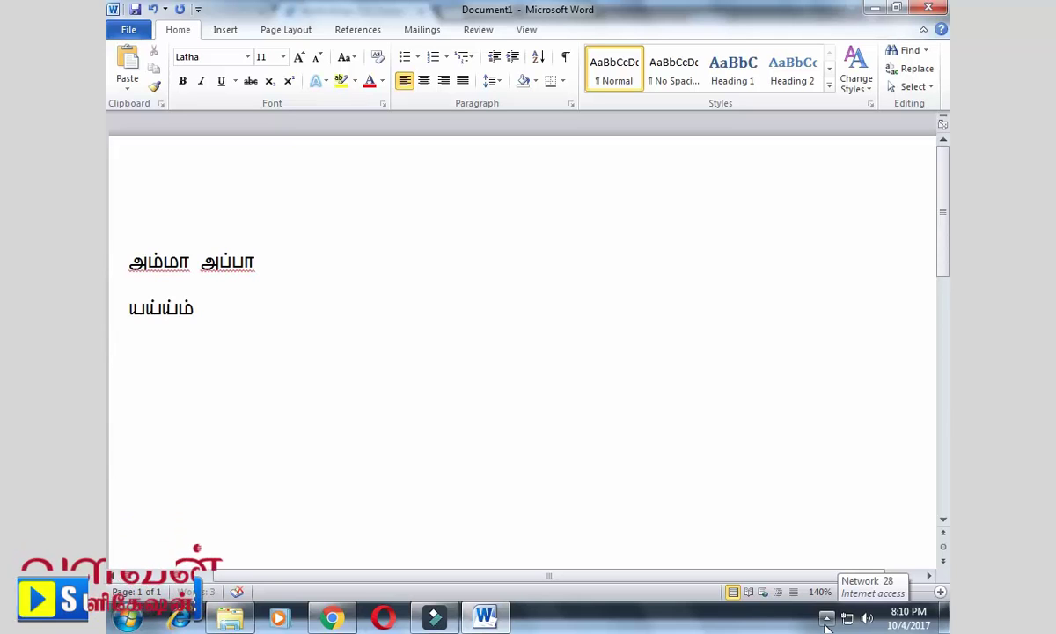
pyautogui.write('த்')
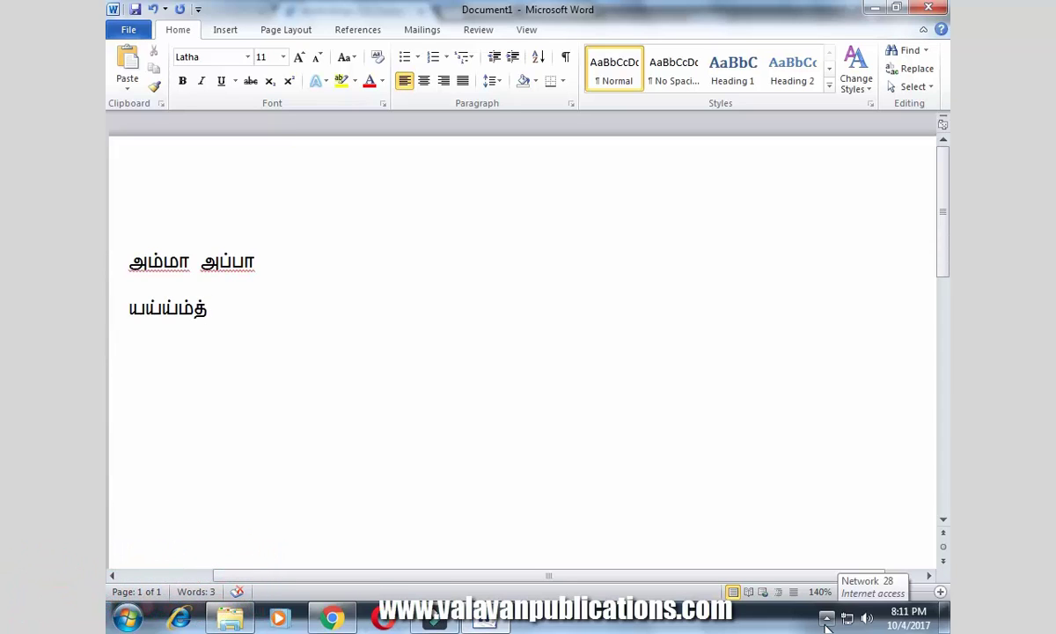
pyautogui.press('super')
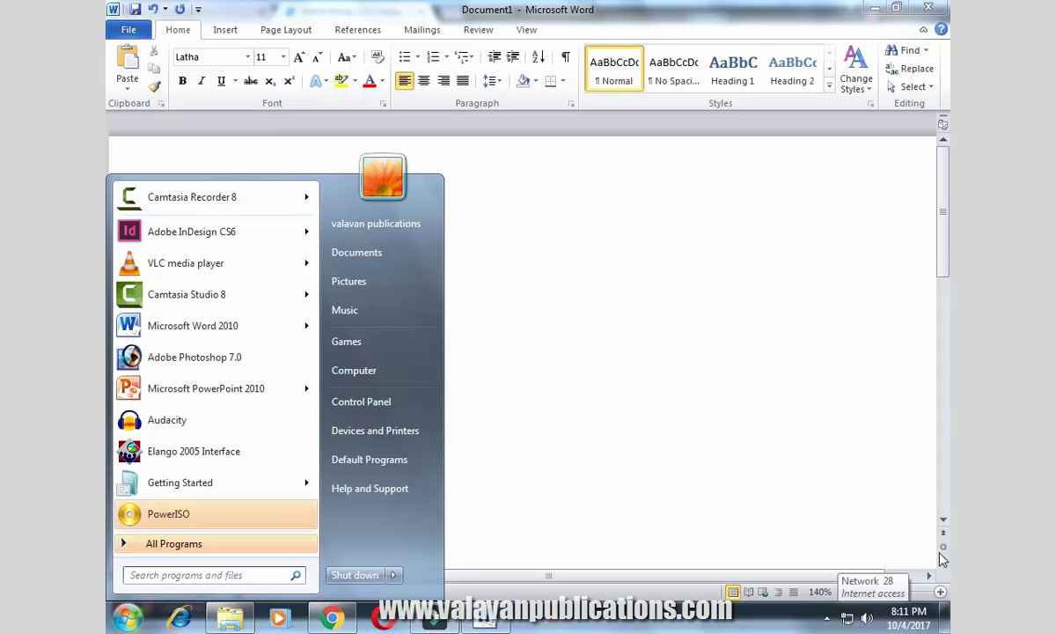
pyautogui.press('Escape')
pyautogui.press('Return')
pyautogui.write('த்')
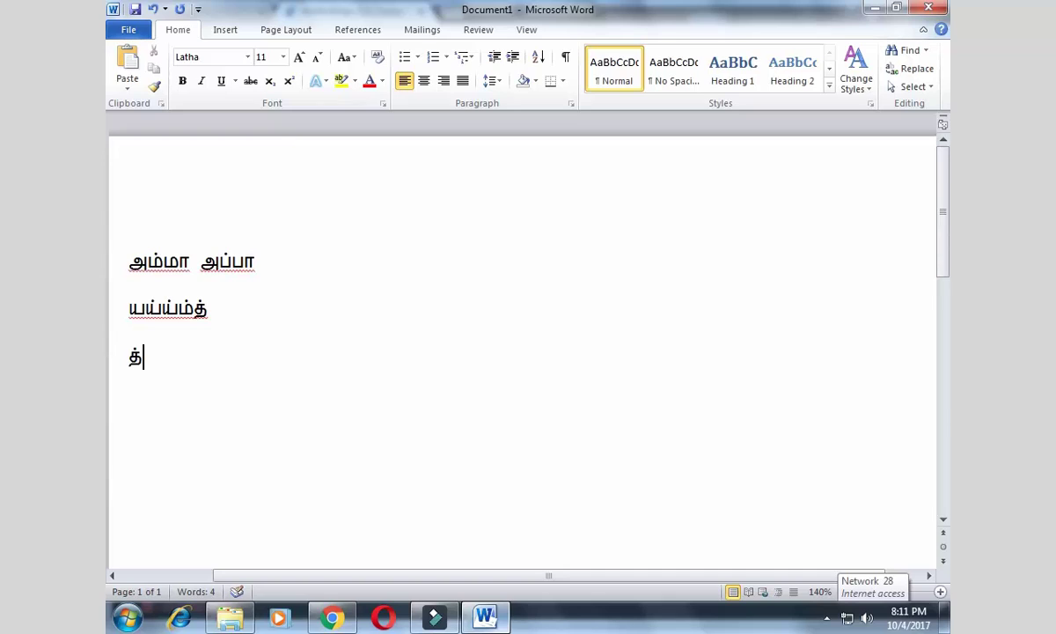
# Add the Tamil phrase "கவிதை எனக்குத் தொழில்" on a new line below the test characters.
pyautogui.press('Return')
pyautogui.write('கவிதை எனக்குத் தொ')
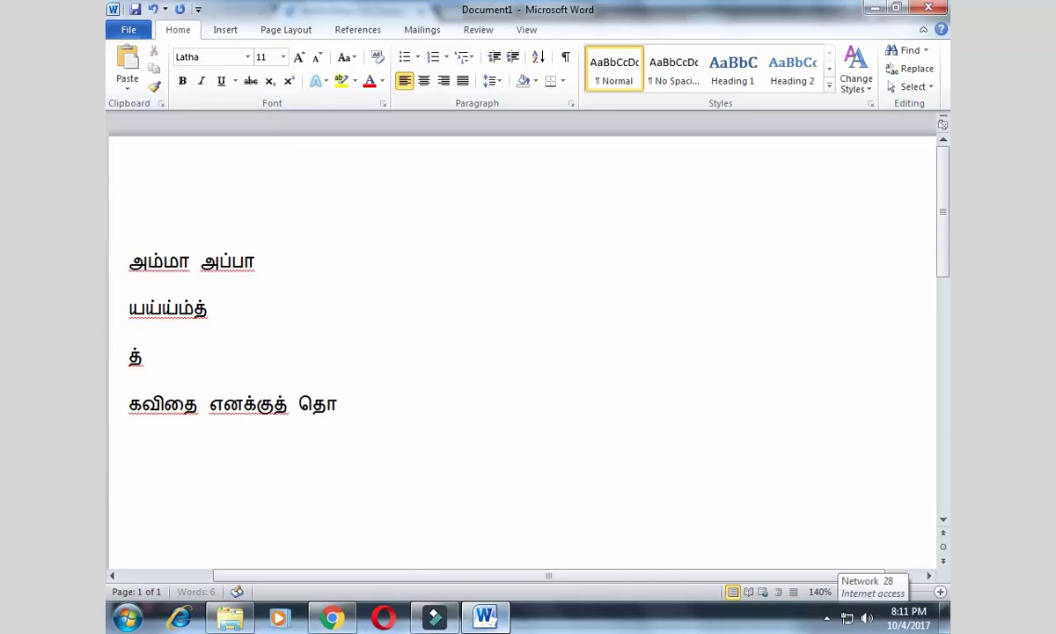
pyautogui.write('ழில்')
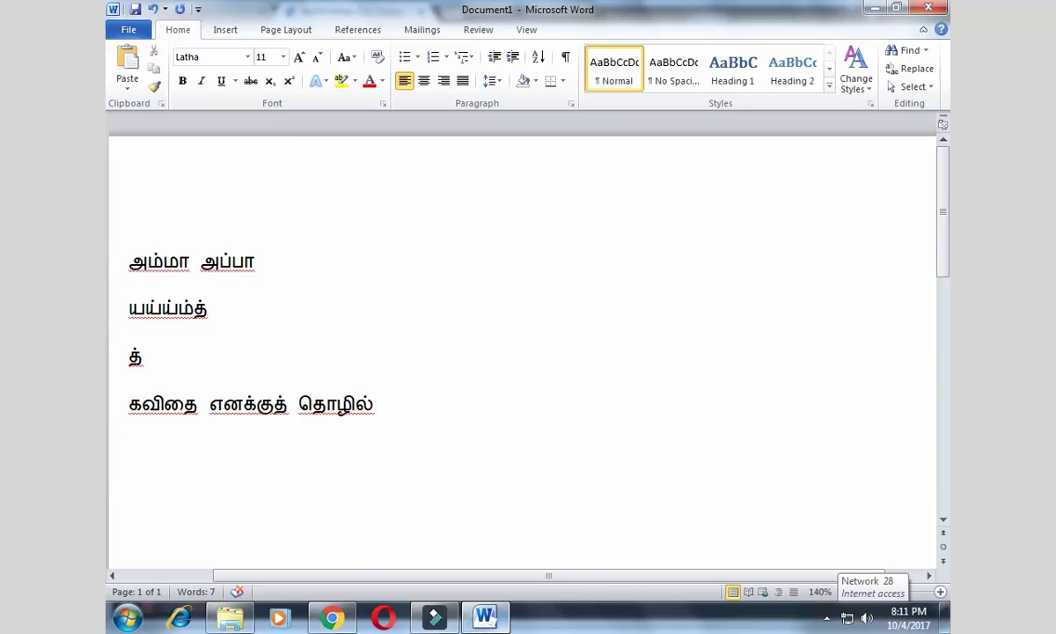
# Switch to Chrome and search Google for "nhm writer bamini keyboard".
pyautogui.click(332, 618)
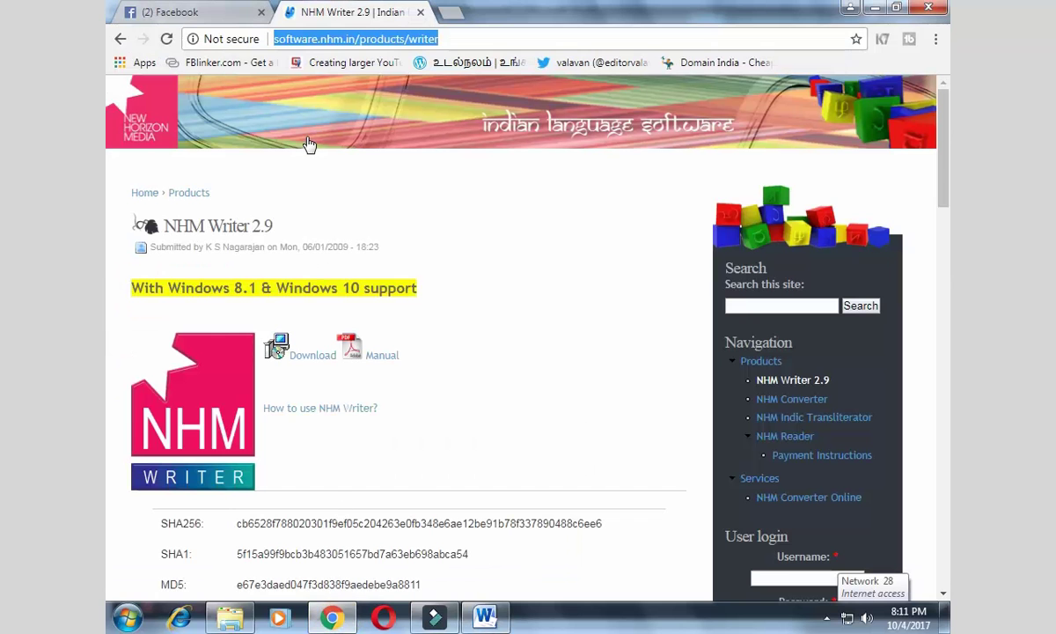
pyautogui.write('nhm ')
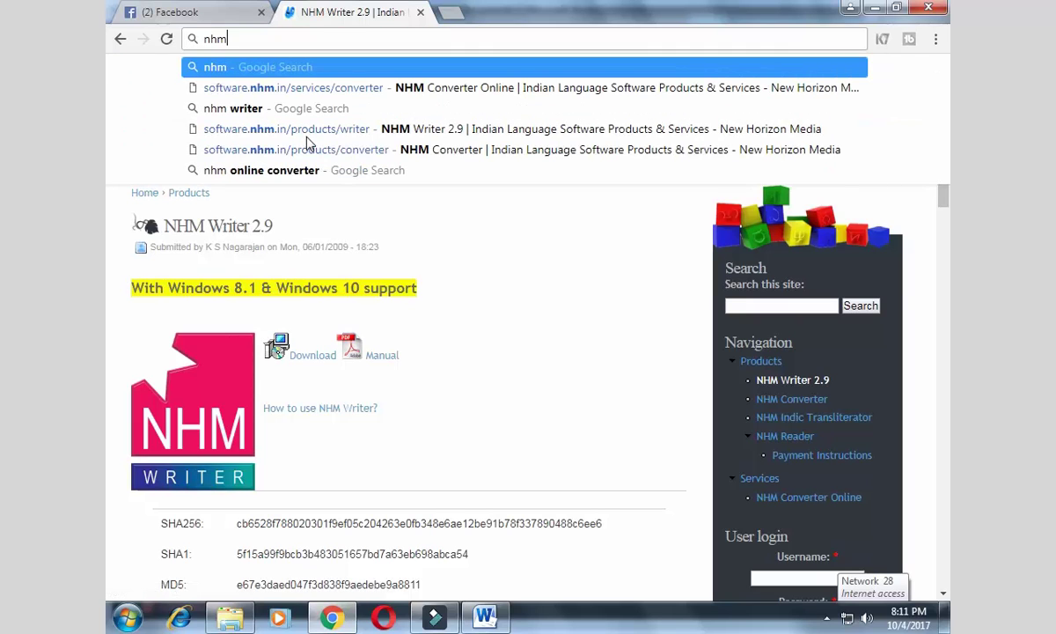
pyautogui.write('writer ')
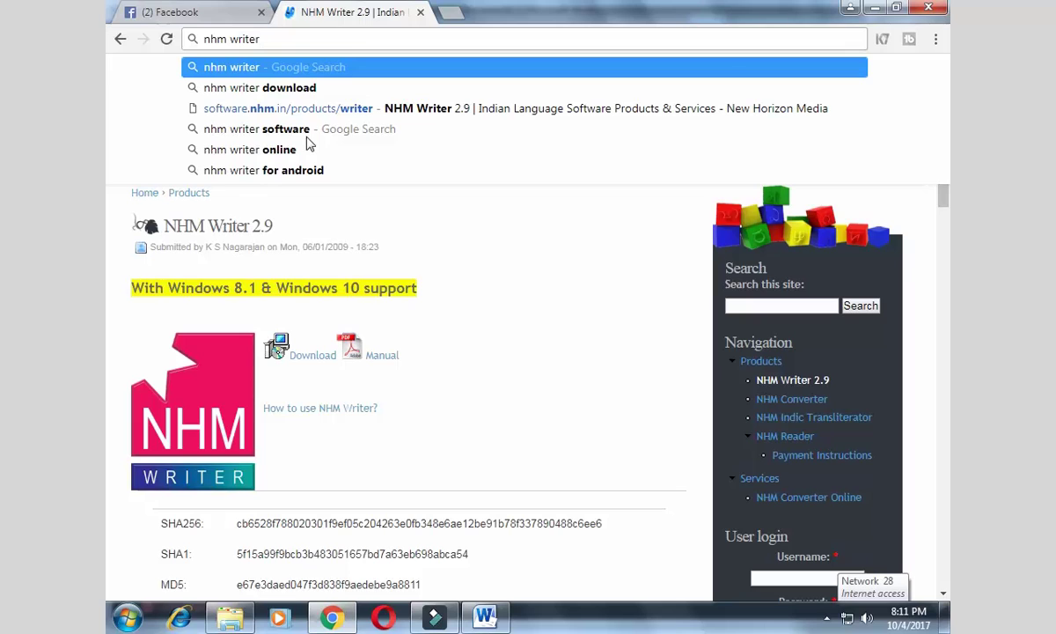
pyautogui.write('key')
pyautogui.press('BackSpace')
pyautogui.press('BackSpace')
pyautogui.press('BackSpace')
pyautogui.press('BackSpace')
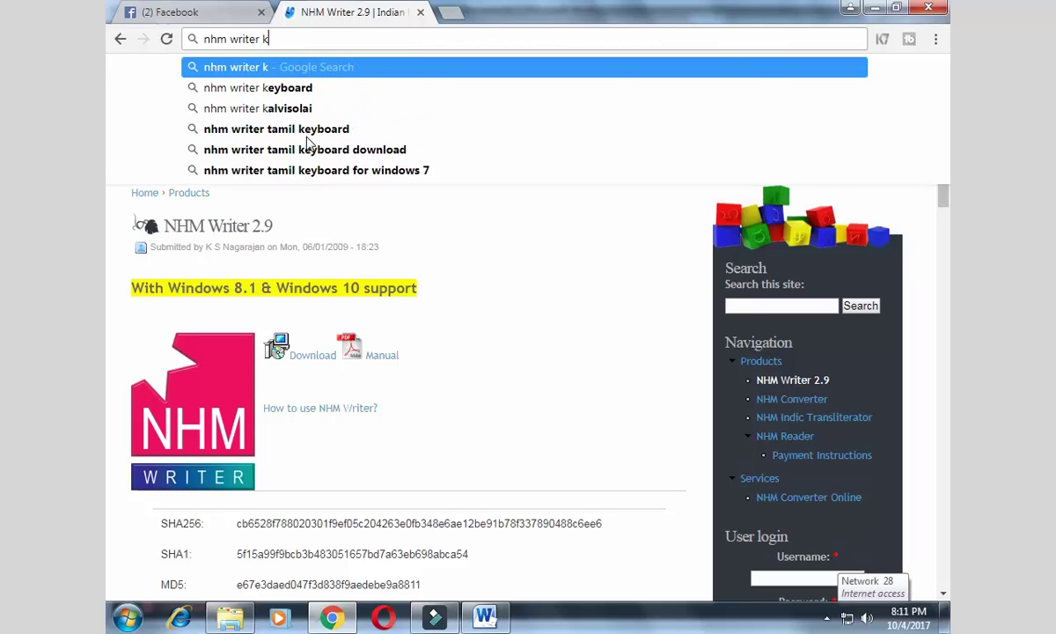
pyautogui.write('ba')
pyautogui.press('Down')
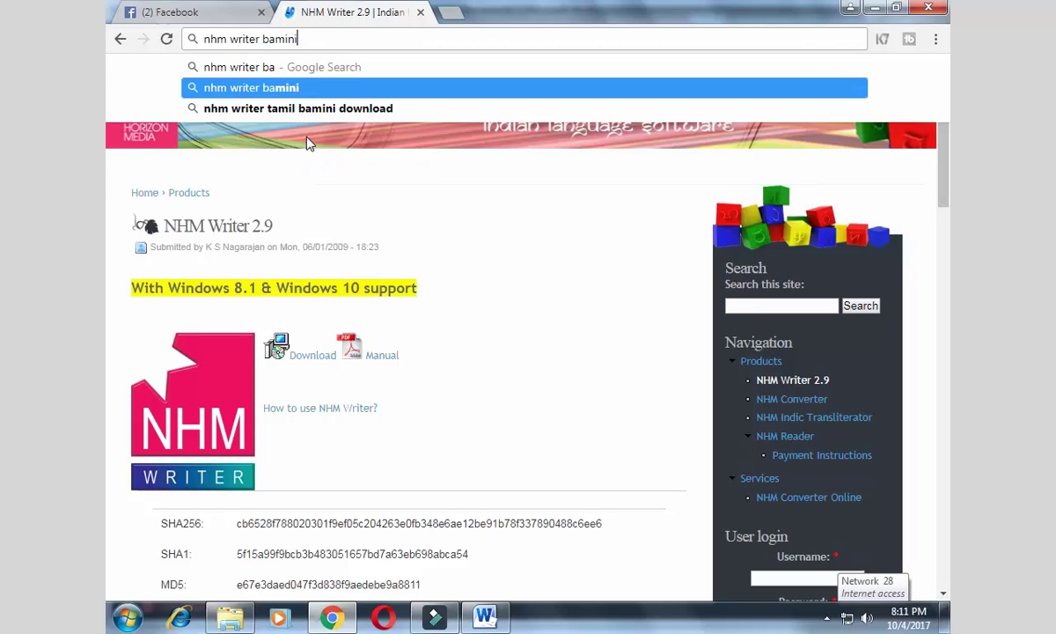
pyautogui.write('kee')
pyautogui.press('BackSpace')
pyautogui.press('BackSpace')
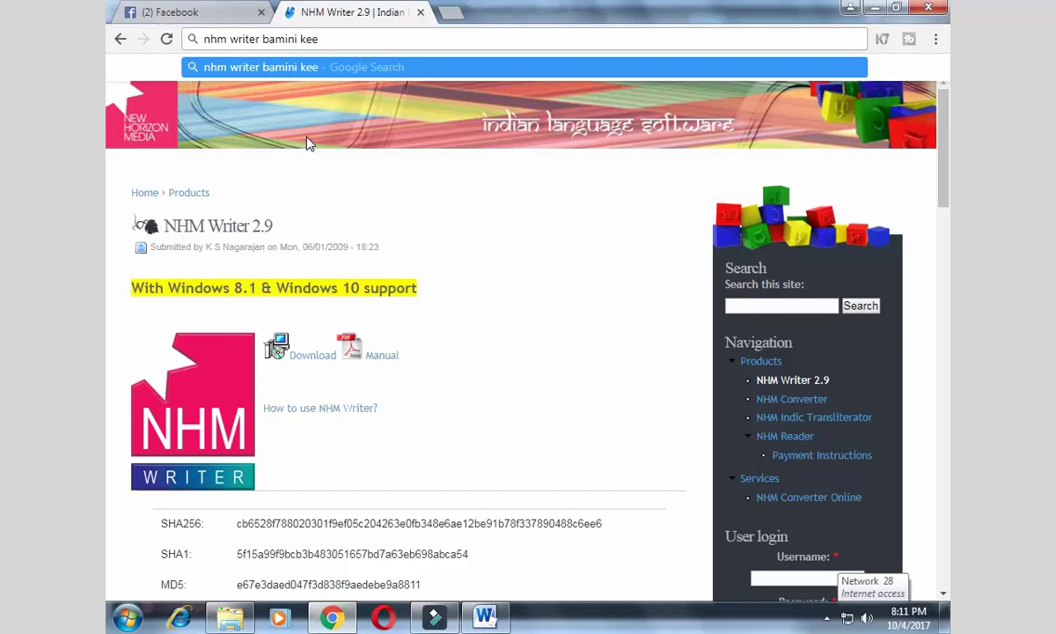
pyautogui.write('eyo')
pyautogui.press('BackSpace')
pyautogui.write('board')
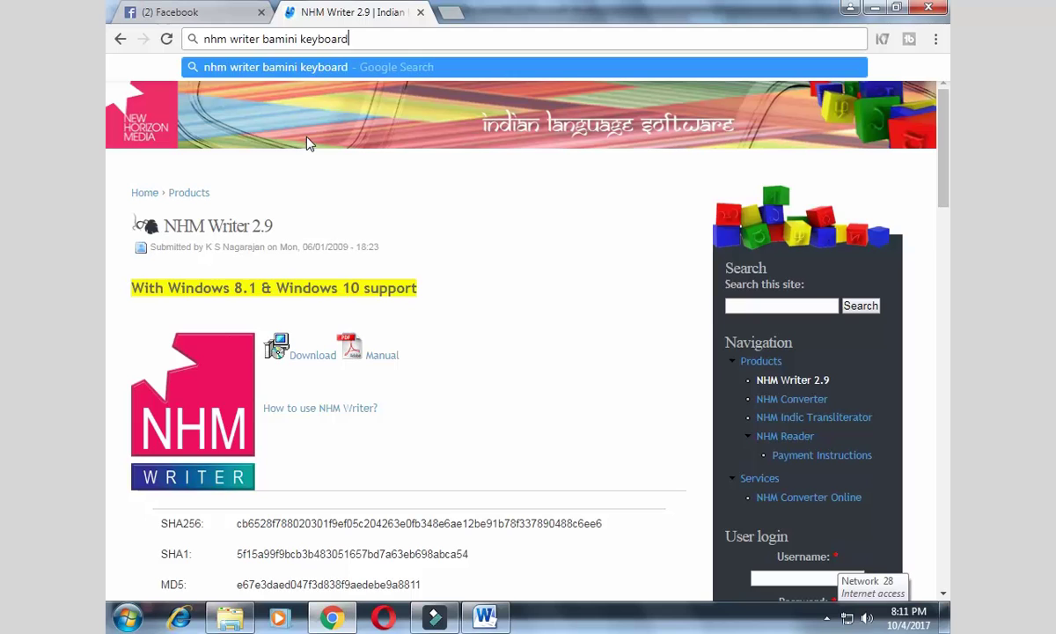
pyautogui.press('Return')
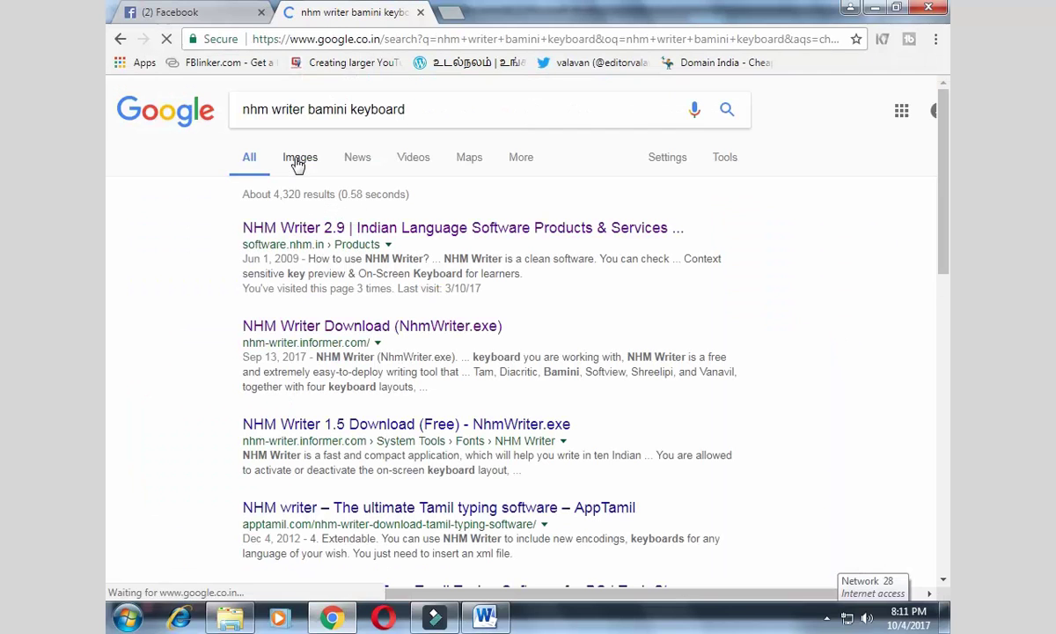
# Show the image results for the keyboard search and open the preview of the blue-framed Bamini Tamil keyboard layout.
pyautogui.click(299, 157)
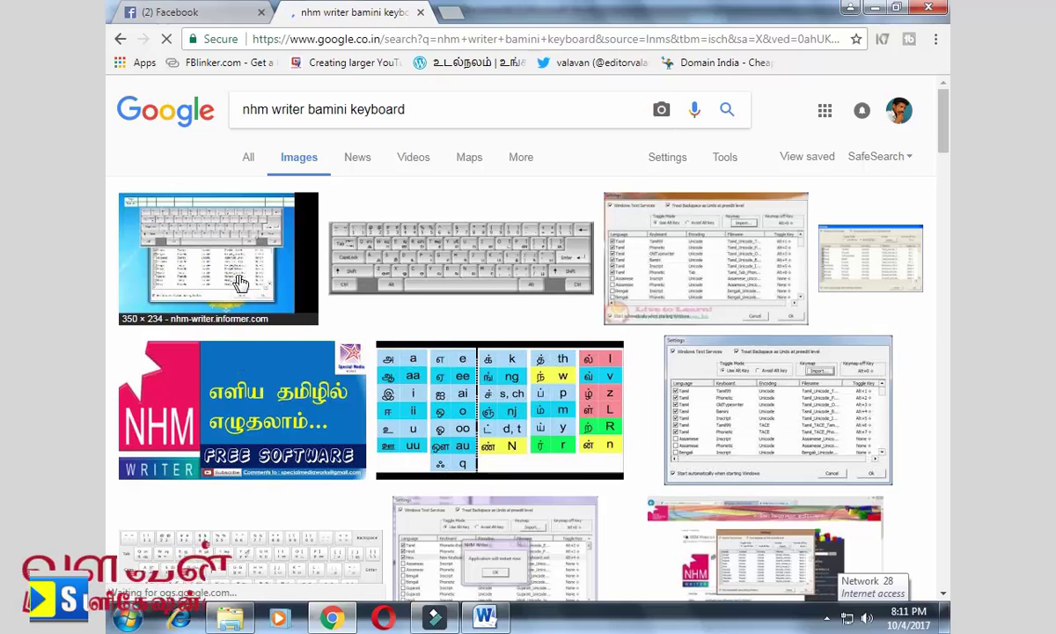
pyautogui.scroll(-2, 507, 317)
pyautogui.scroll(-2, 579, 380)
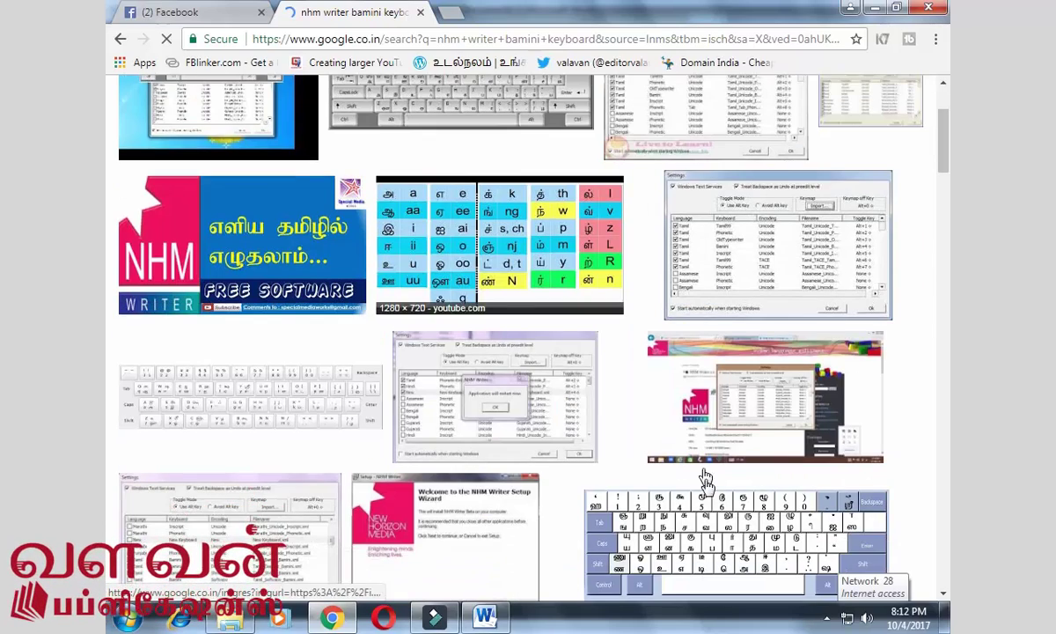
pyautogui.click(616, 352)
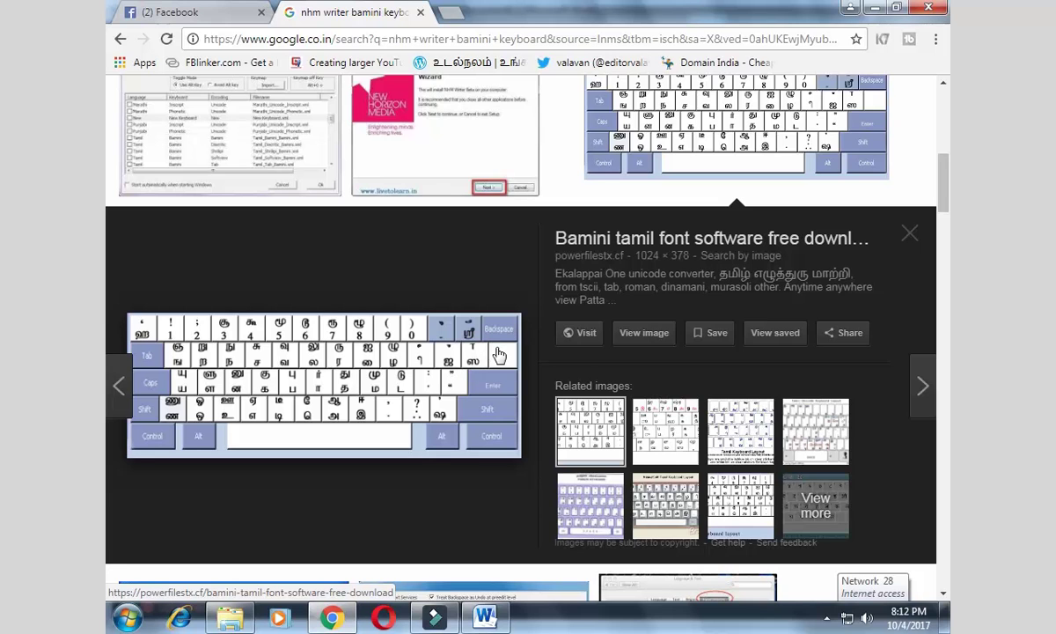
pyautogui.scroll(-1, 498, 353)
pyautogui.scroll(4, 497, 358)
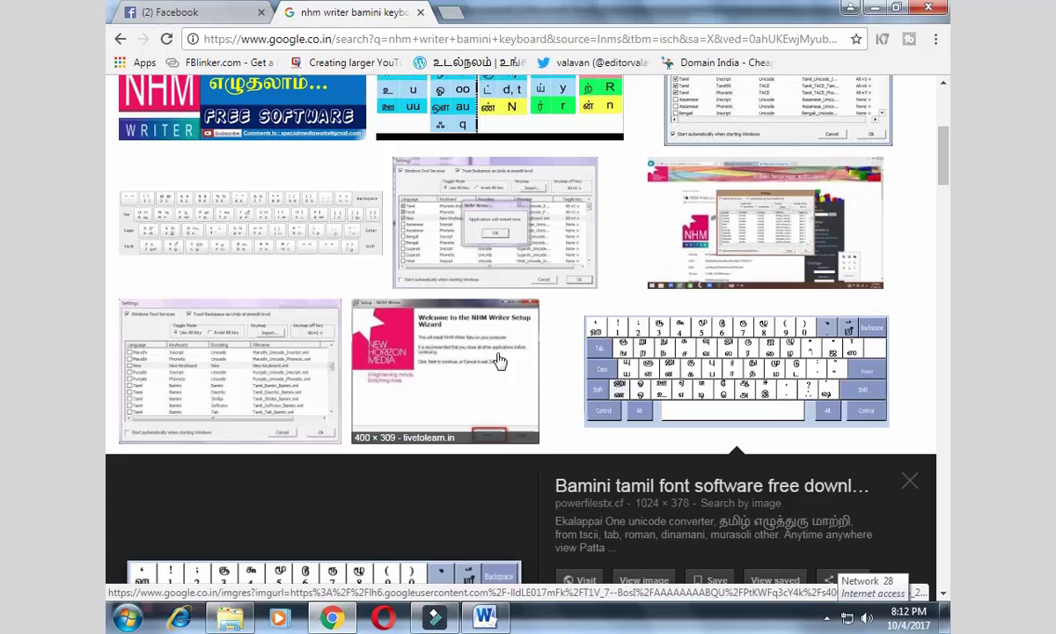
# Search Google Images for the publisher's name written in Tamil and browse through the results.
pyautogui.scroll(4, 501, 332)
pyautogui.tripleClick(425, 113)
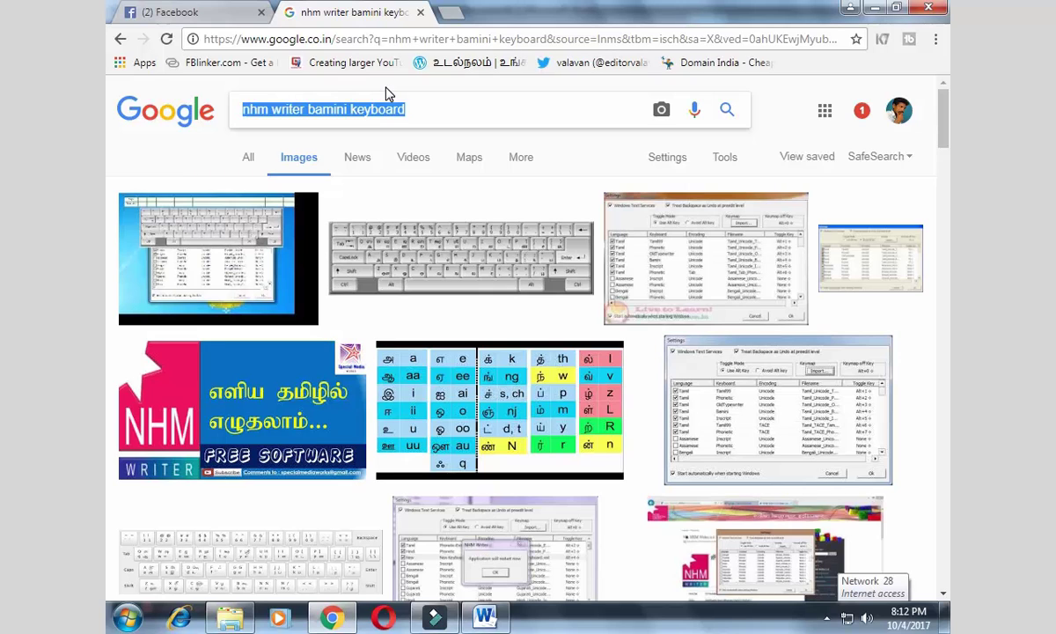
pyautogui.write('வளவன்')
pyautogui.press('Return')
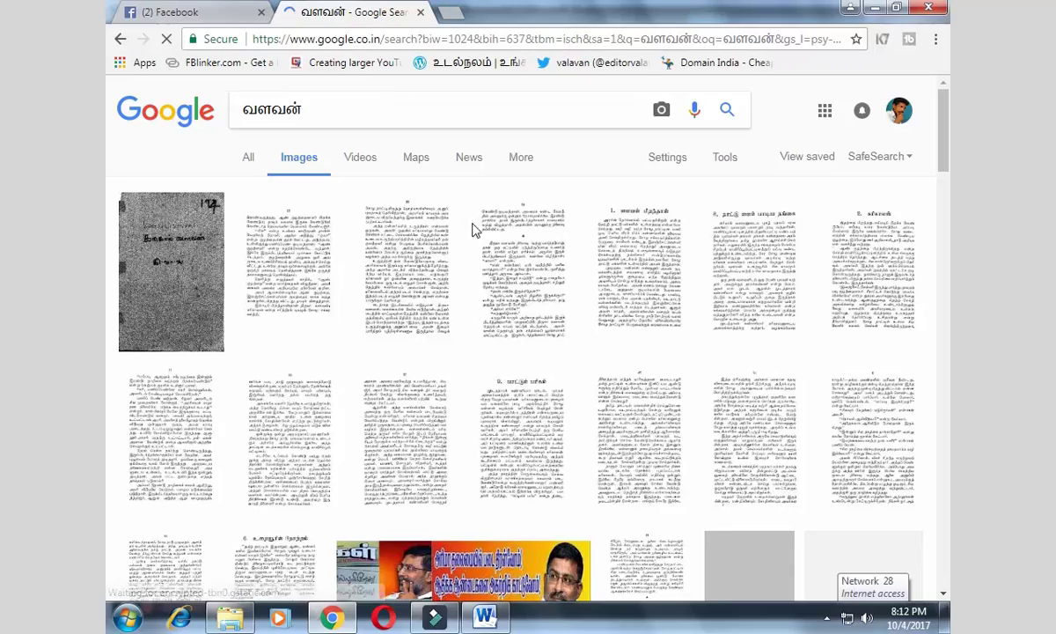
pyautogui.scroll(-10, 676, 301)
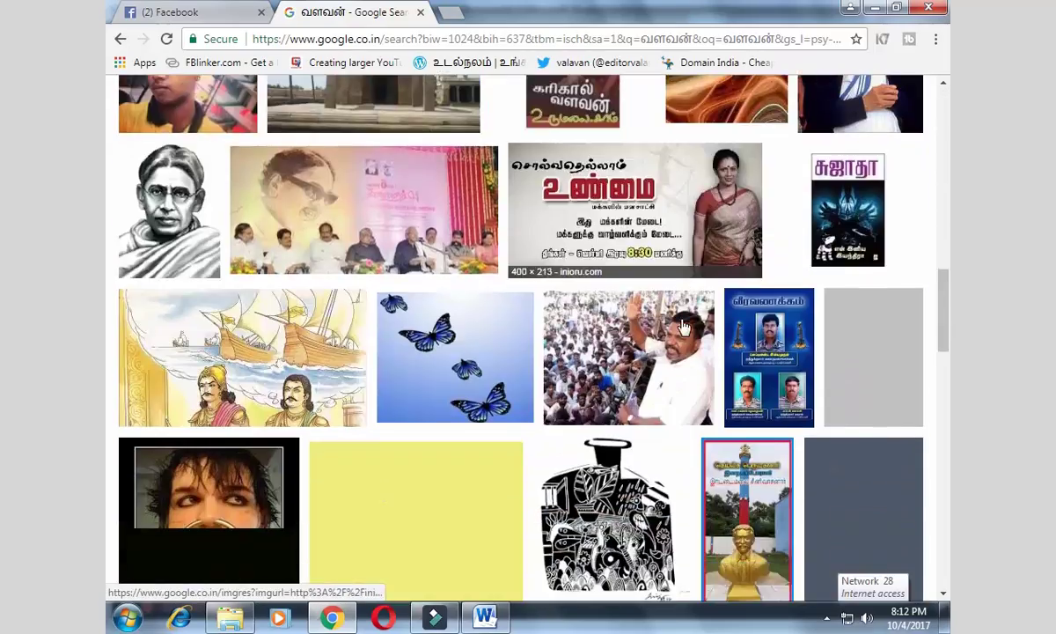
pyautogui.scroll(-8, 683, 326)
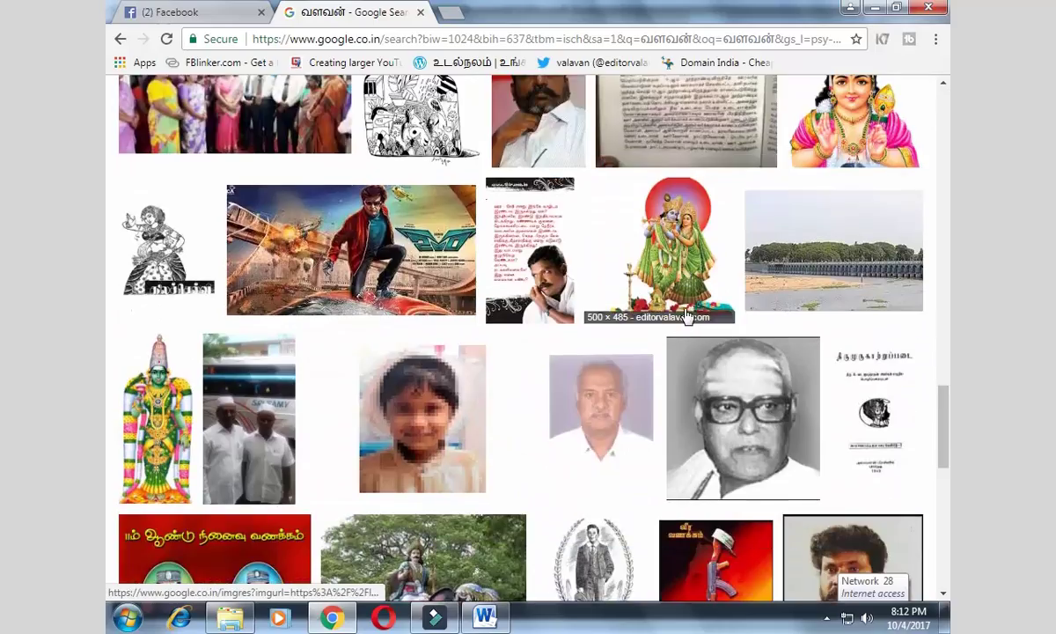
pyautogui.scroll(20, 686, 315)
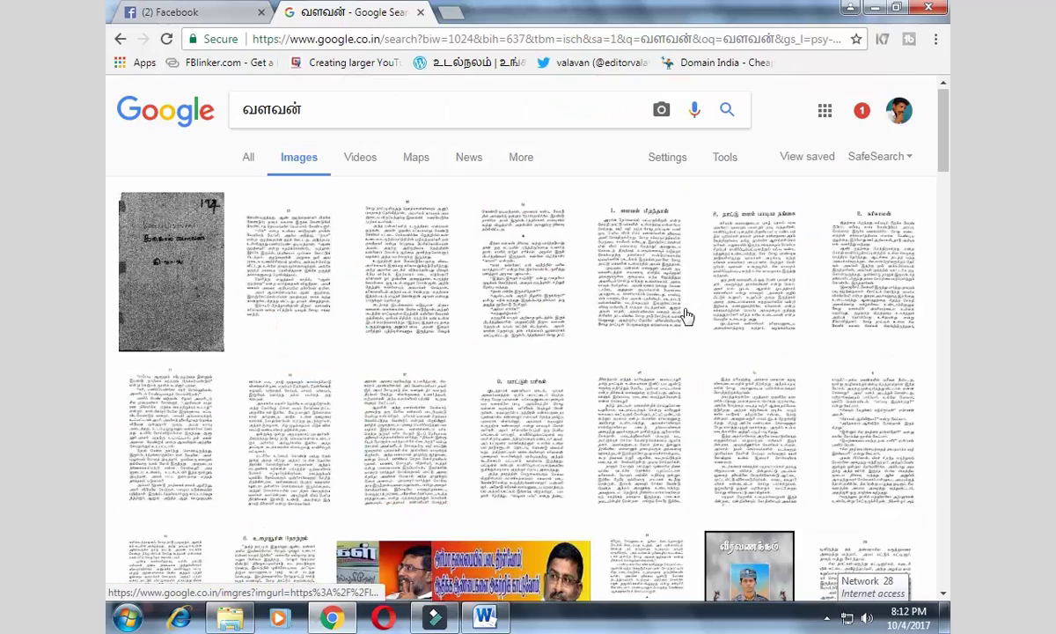
# Search Google Images for "editorvalavan", correcting any misspelling in the query, and look over the results.
pyautogui.doubleClick(368, 109)
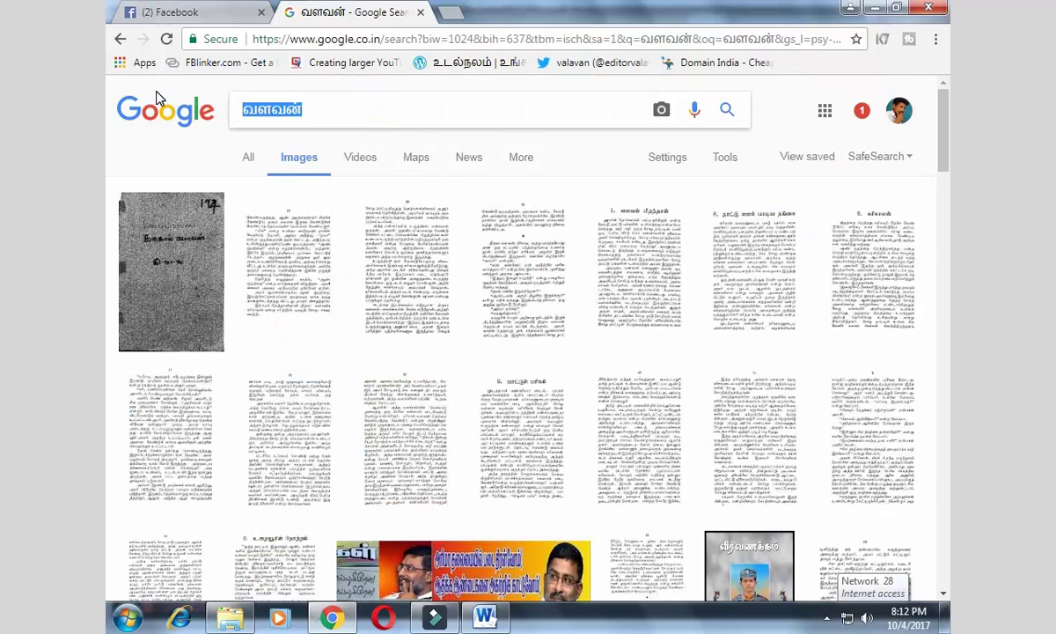
pyautogui.write('editorval')
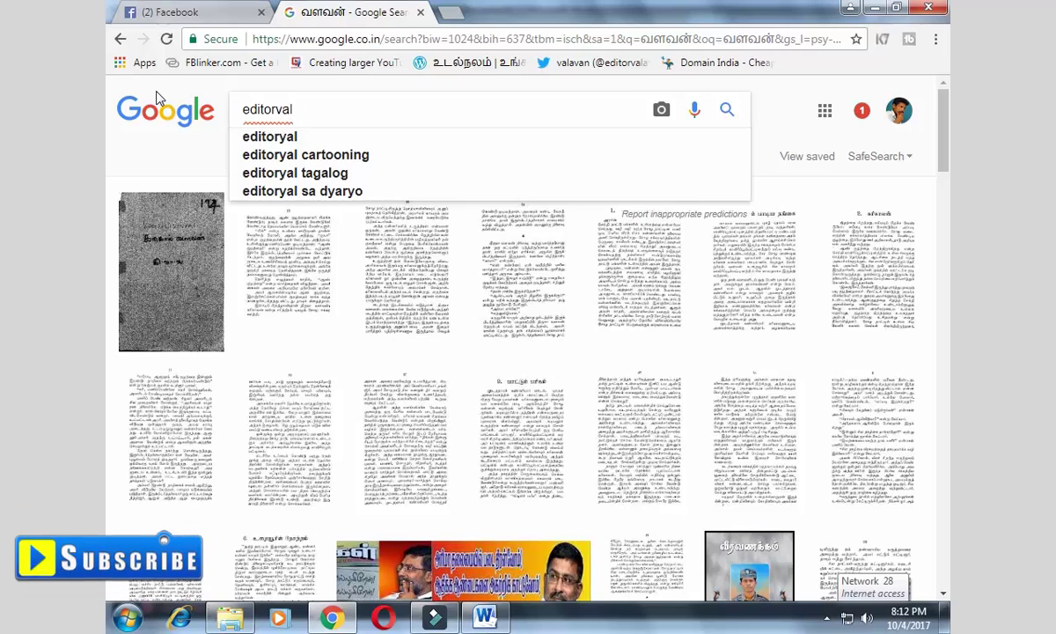
pyautogui.write('van')
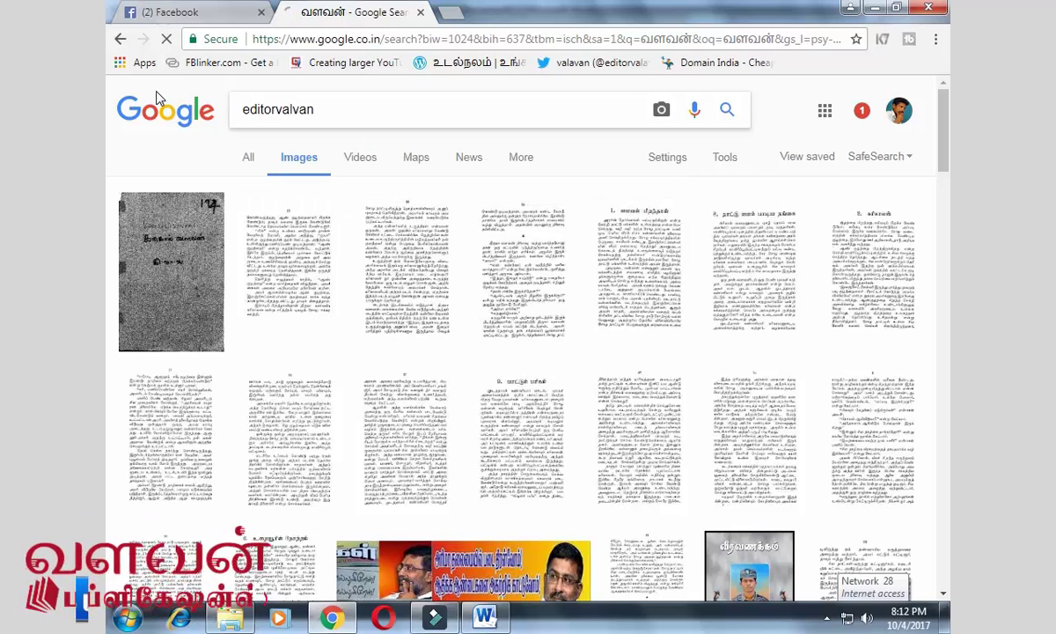
pyautogui.press('Return')
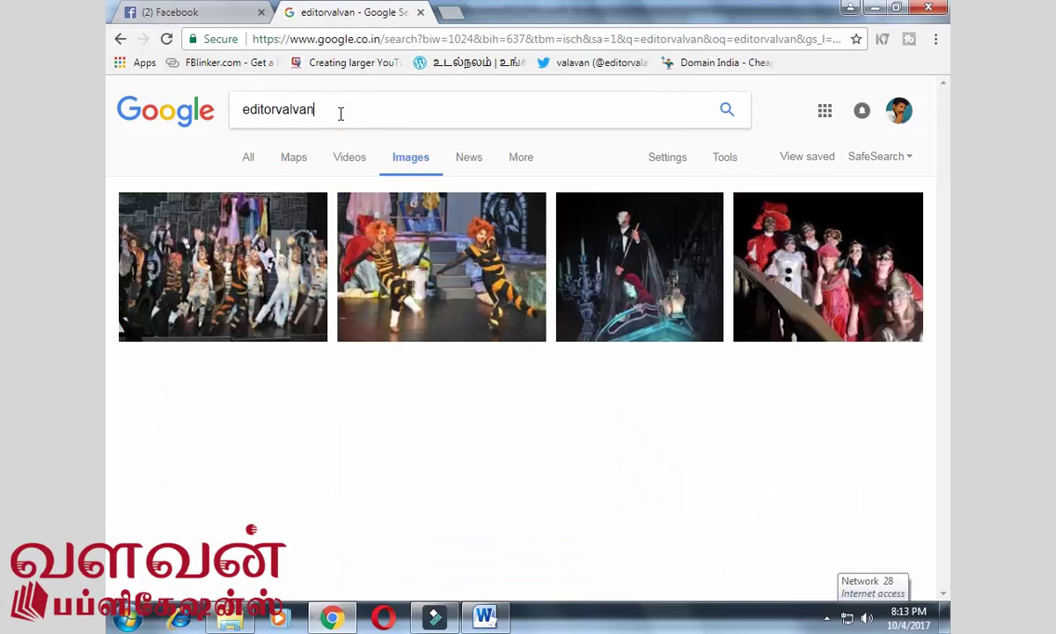
pyautogui.press('Left')
pyautogui.press('Left')
pyautogui.press('Left')
pyautogui.write('a')
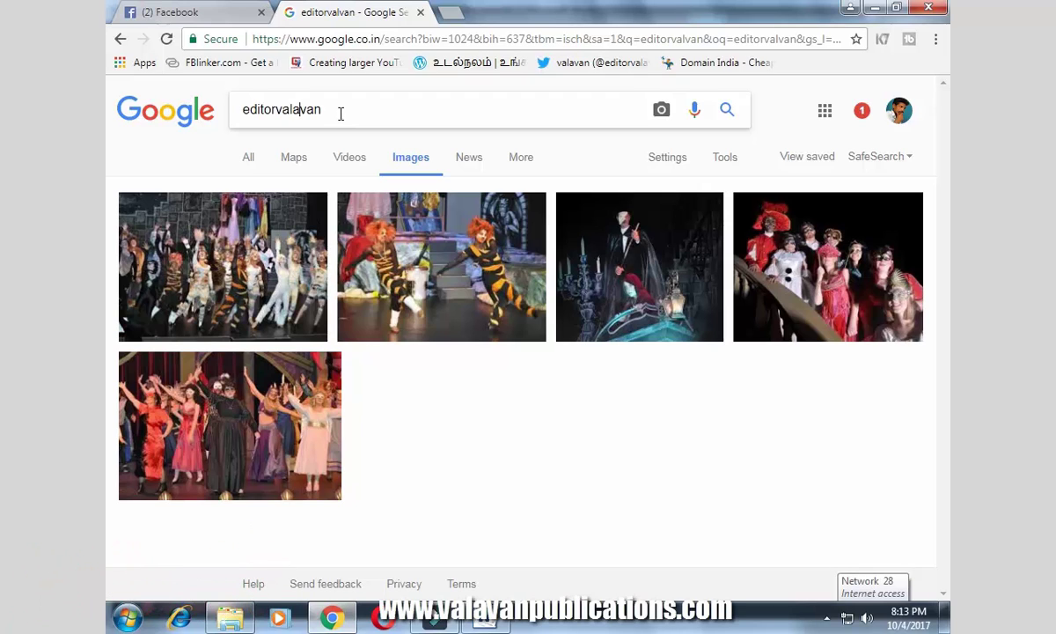
pyautogui.press('Return')
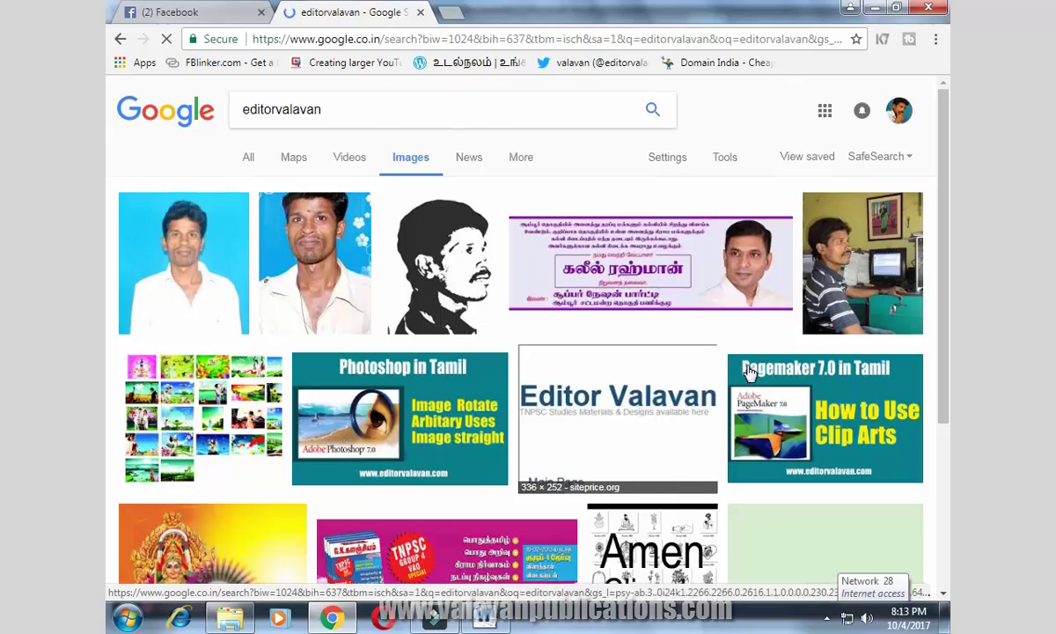
pyautogui.scroll(-12, 748, 371)
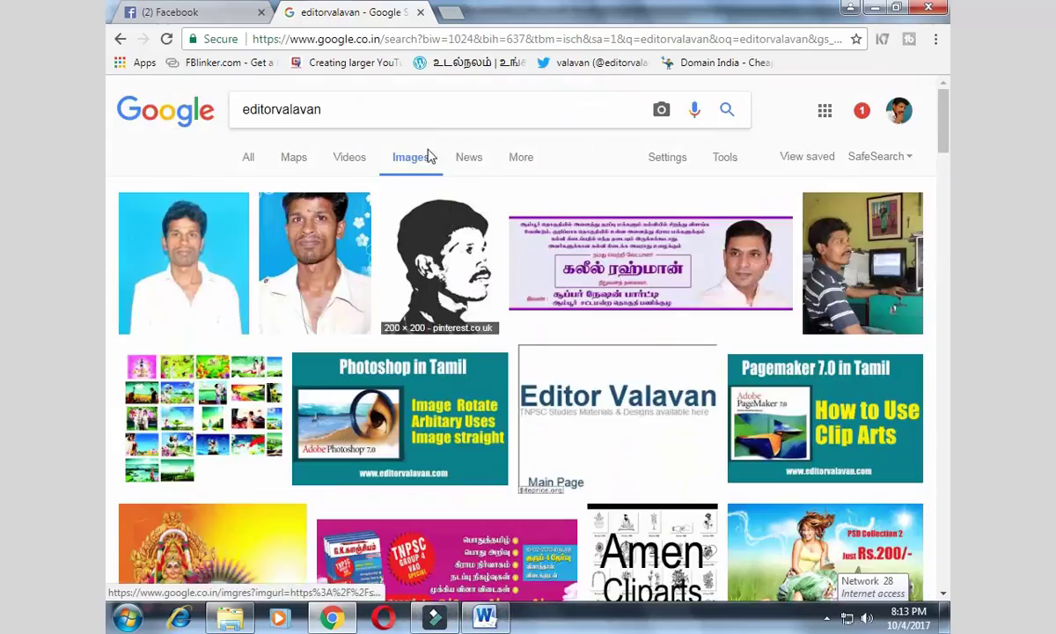
# Search Google Images for "valavan tutorials" and browse through the pictures.
pyautogui.moveTo(261, 109); pyautogui.dragTo(158, 81)
pyautogui.write('valavan ')
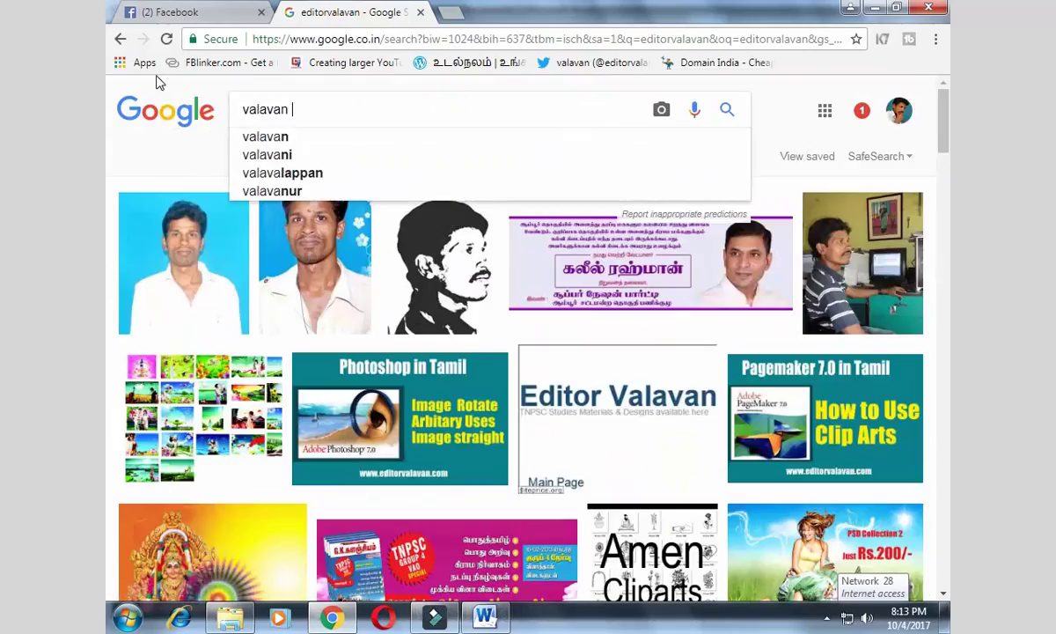
pyautogui.write('tutorials')
pyautogui.press('Return')
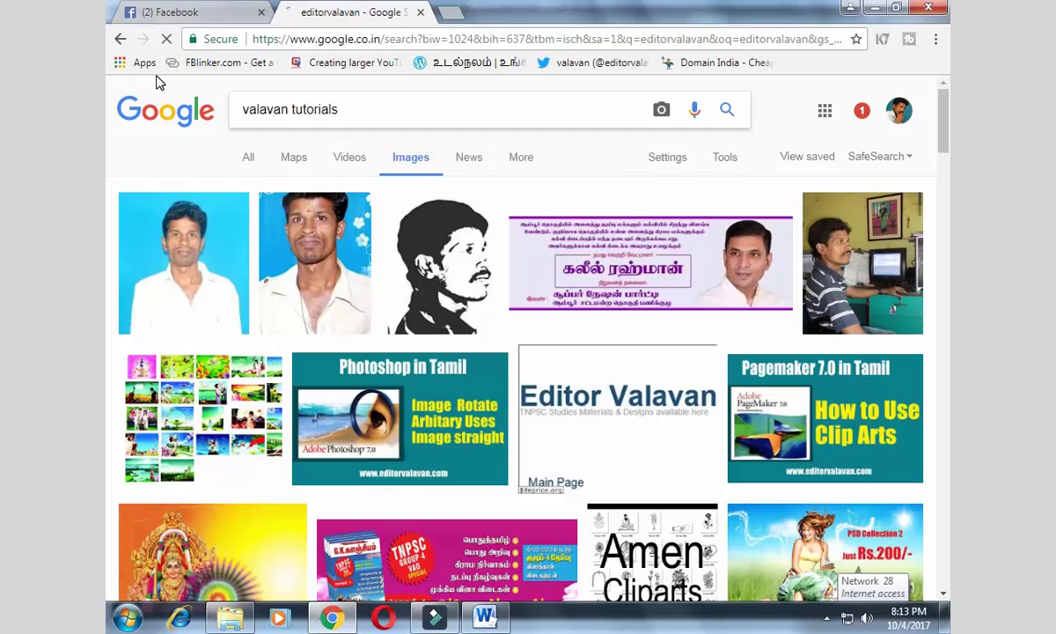
pyautogui.scroll(-10, 706, 351)
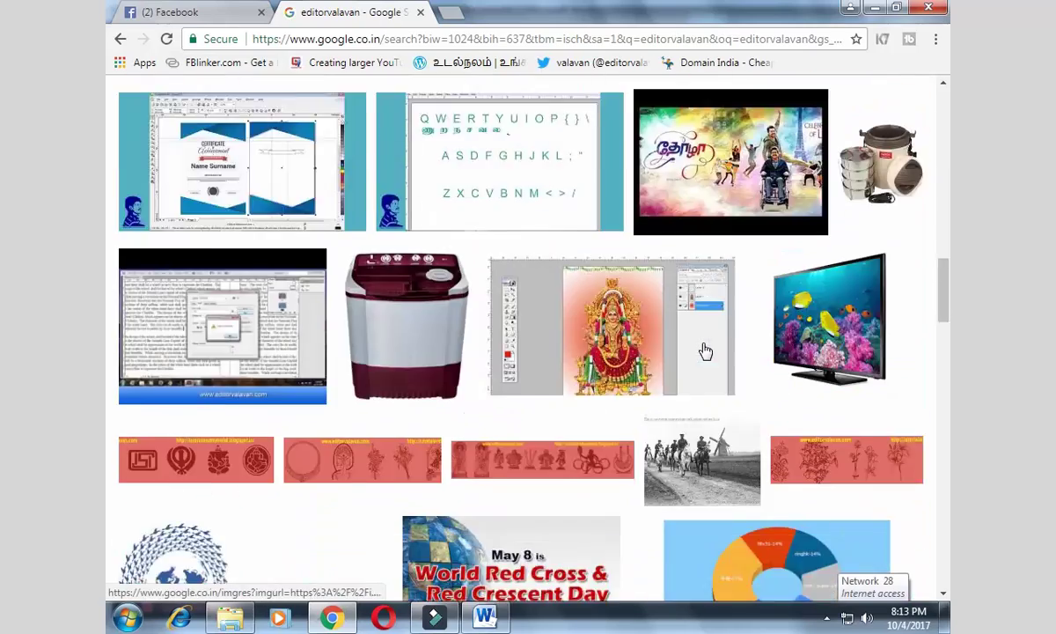
pyautogui.scroll(10, 705, 351)
# Replace the image search query with "valavan tutorials" and look through the image results.
pyautogui.moveTo(441, 109); pyautogui.dragTo(146, 82)
pyautogui.write('va')
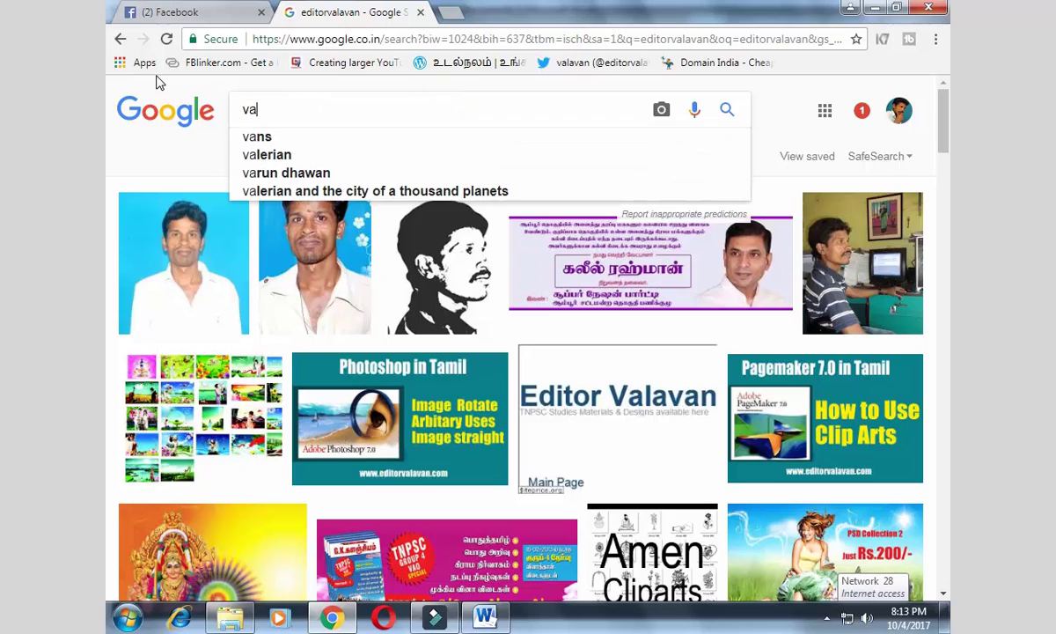
pyautogui.write('lavan tutorials')
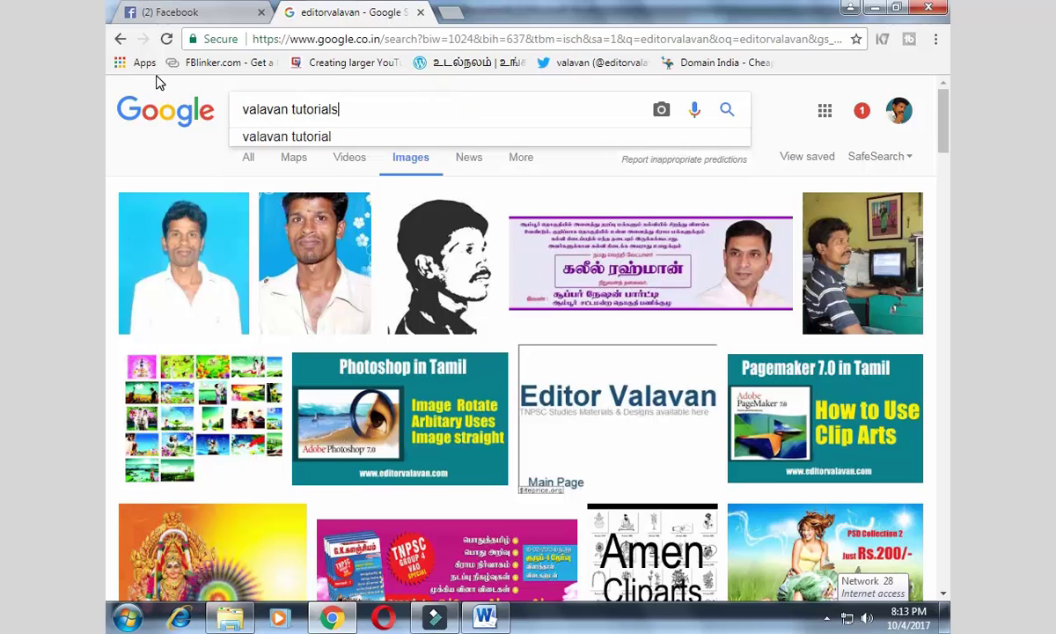
pyautogui.press('Return')
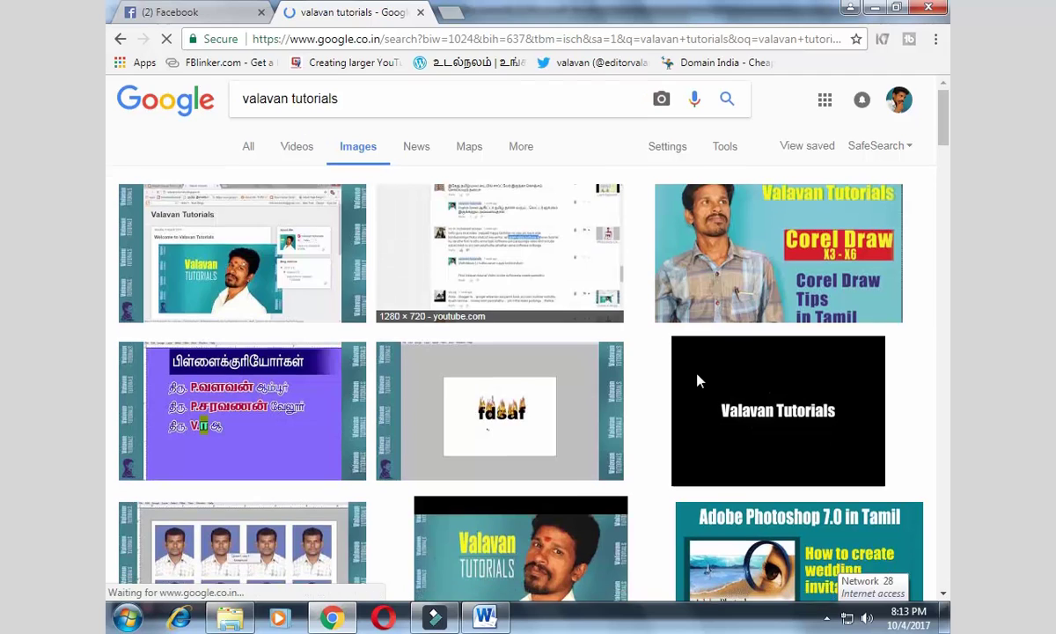
pyautogui.scroll(-5, 701, 374)
pyautogui.scroll(-5, 701, 374)
pyautogui.scroll(20, 700, 368)
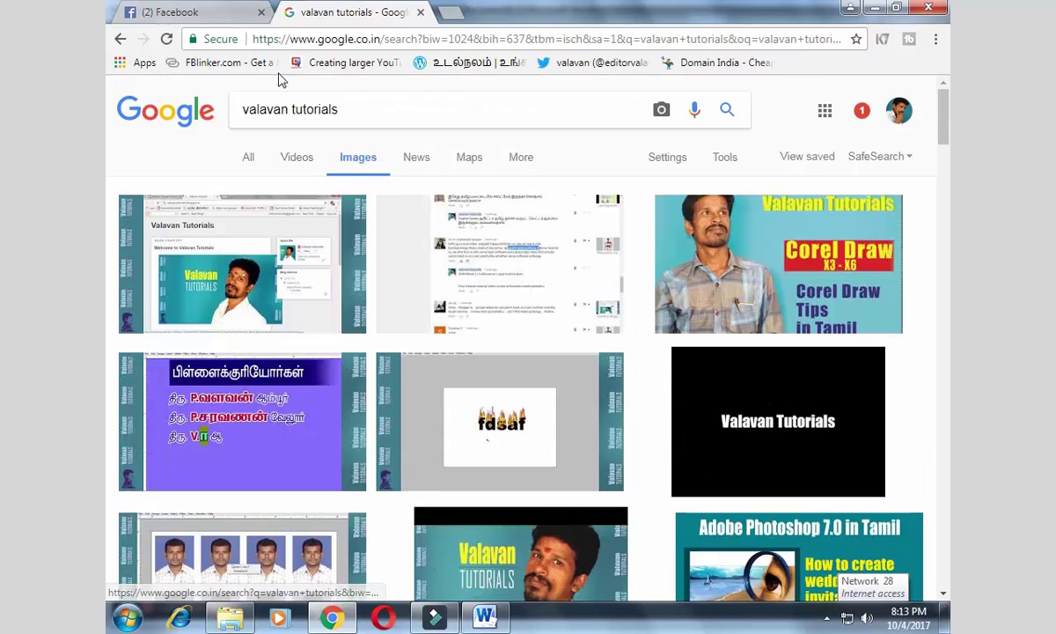
# Switch to the general web results and search for the Tamil word "திருக்குறள்" using the matching suggestion.
pyautogui.click(398, 115)
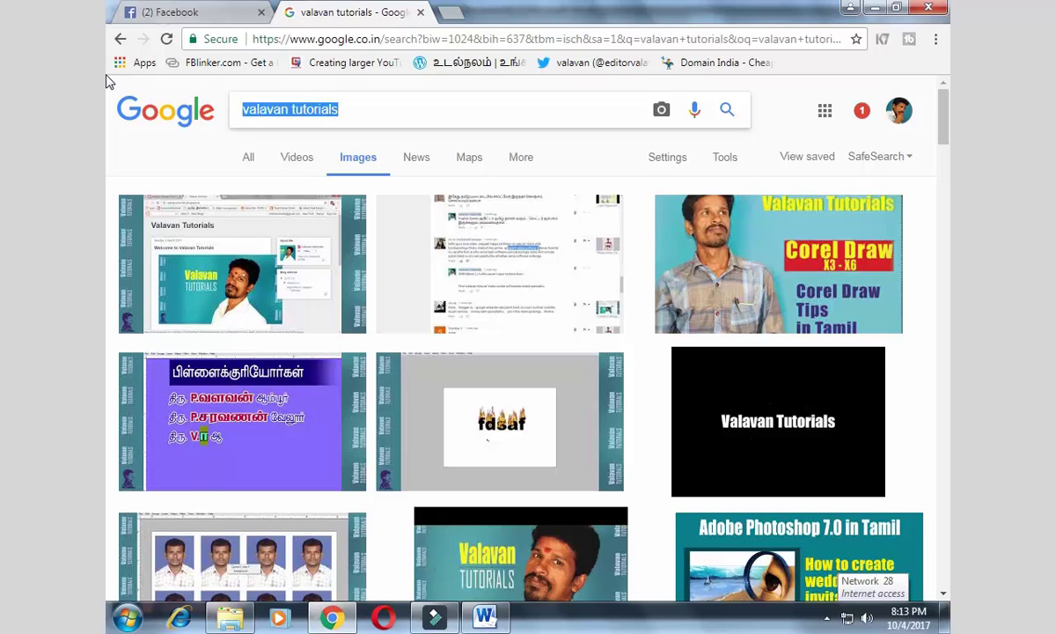
pyautogui.click(245, 162)
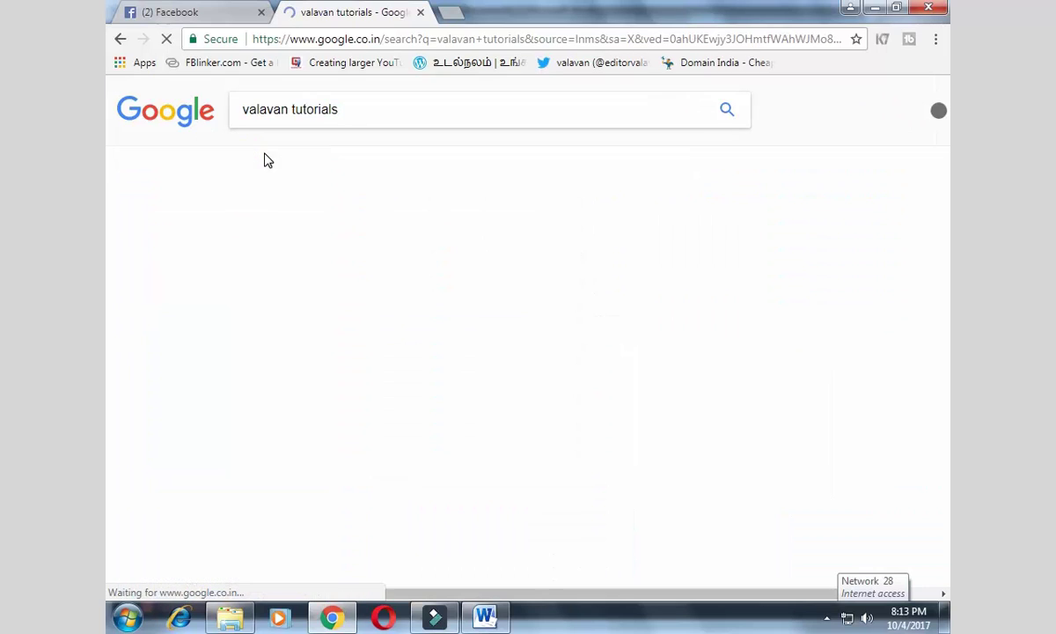
pyautogui.click(420, 112)
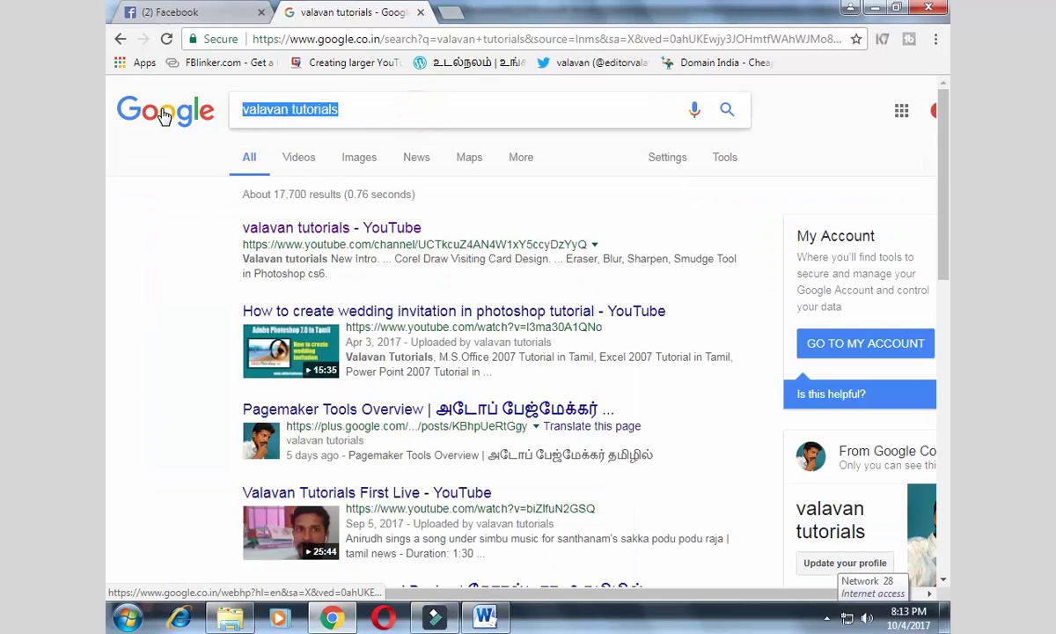
pyautogui.write('திருக்')
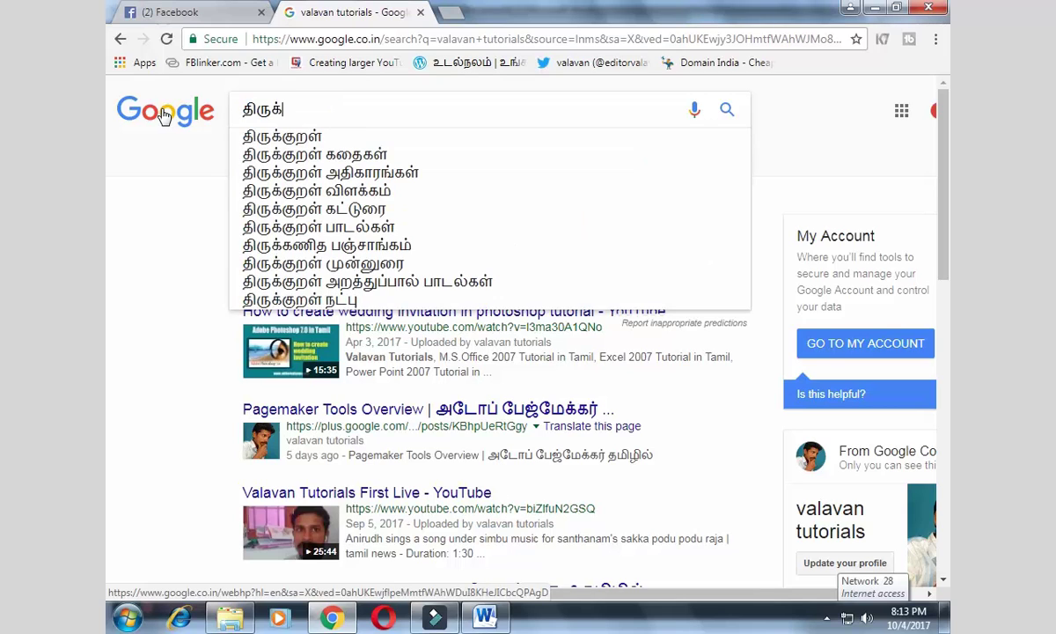
pyautogui.press('Down')
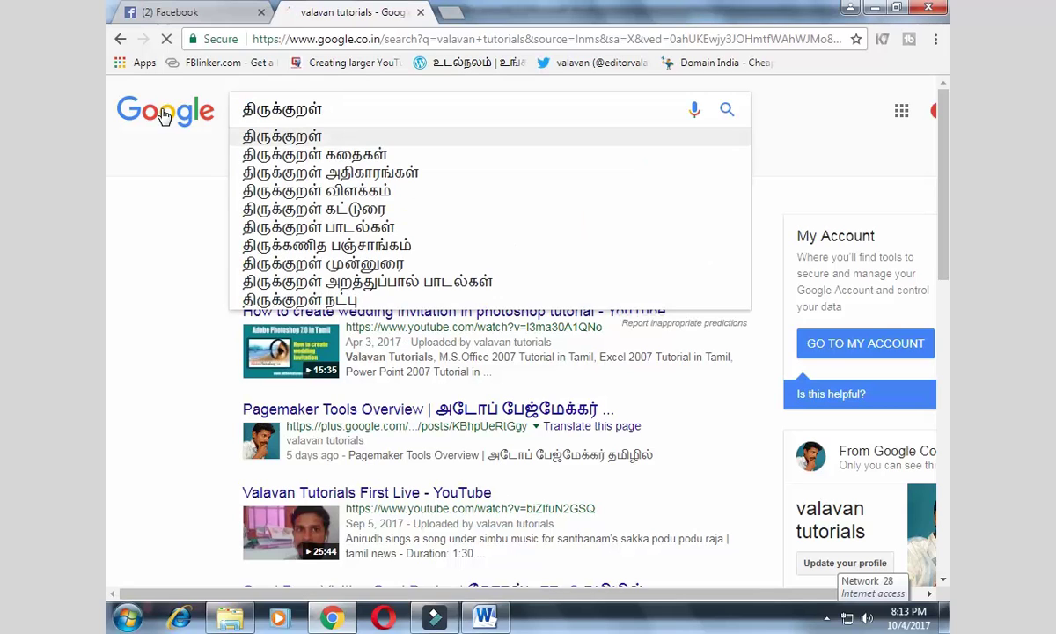
pyautogui.press('Return')
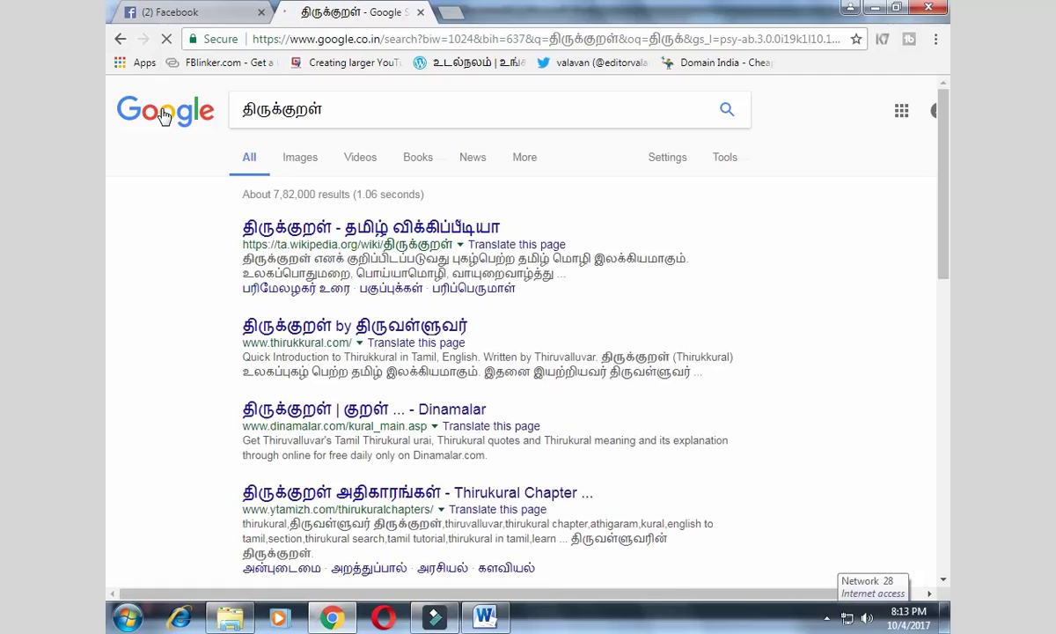
# Replace the search query with the Tamil word "அம்மா", clearing any mistyped text, and dismiss the Windows color scheme prompt.
pyautogui.click(396, 111)
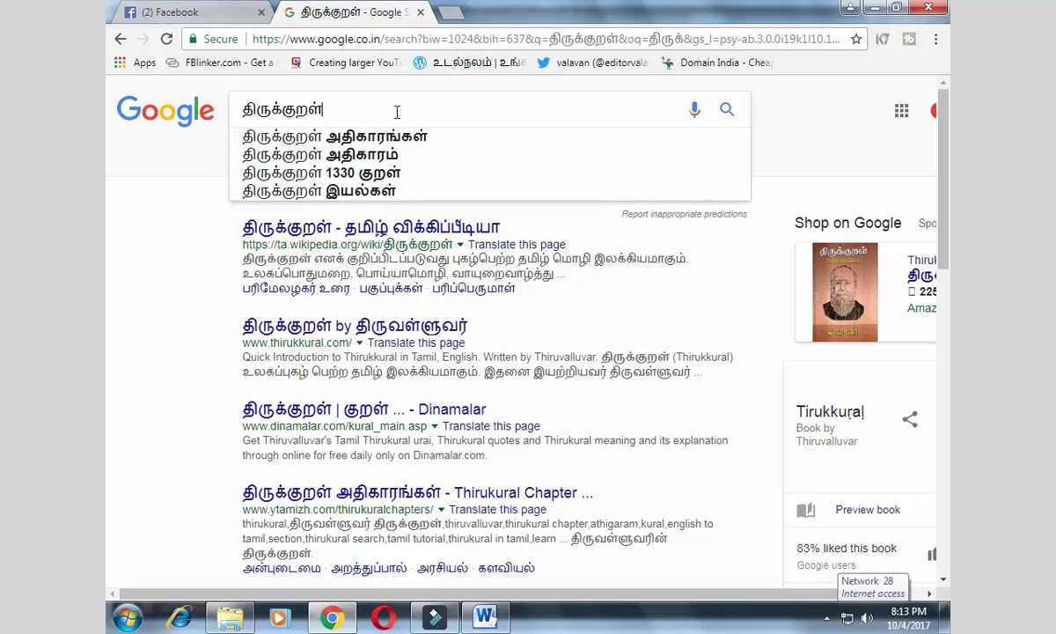
pyautogui.hotkey('ctrl', 'a')
pyautogui.write('ம்க்,க்')
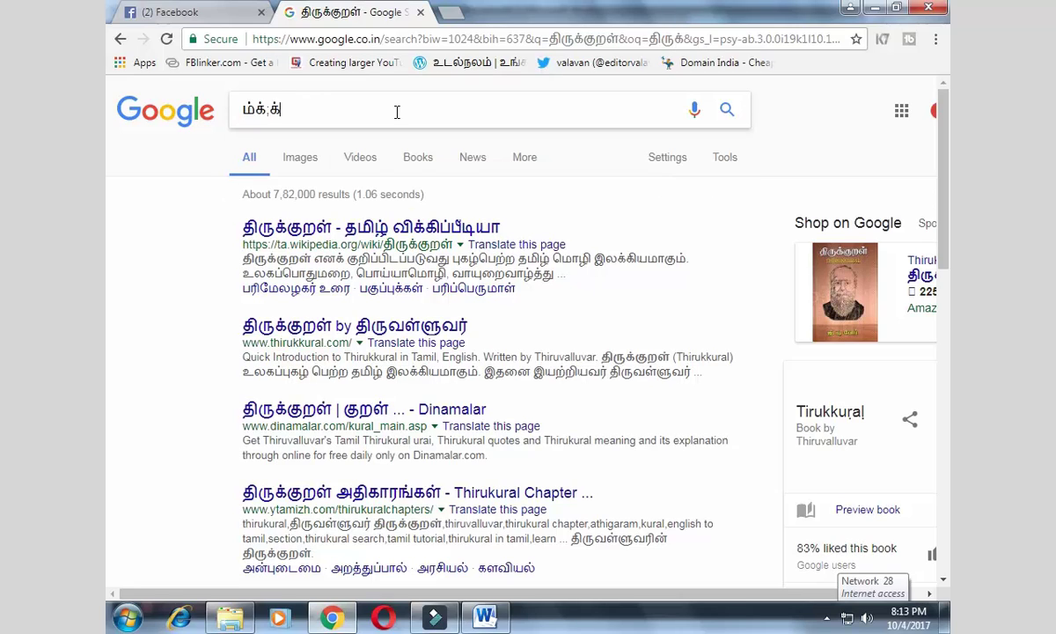
pyautogui.hotkey('ctrl', 'a')
pyautogui.write('mk')
pyautogui.press('BackSpace')
pyautogui.press('BackSpace')
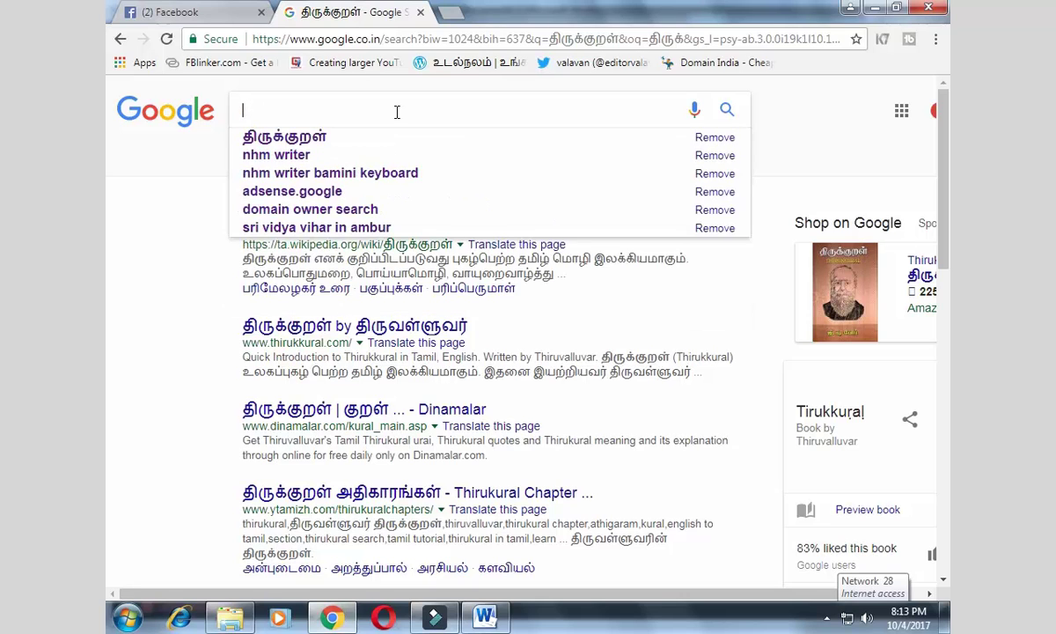
pyautogui.write('அம்மா')
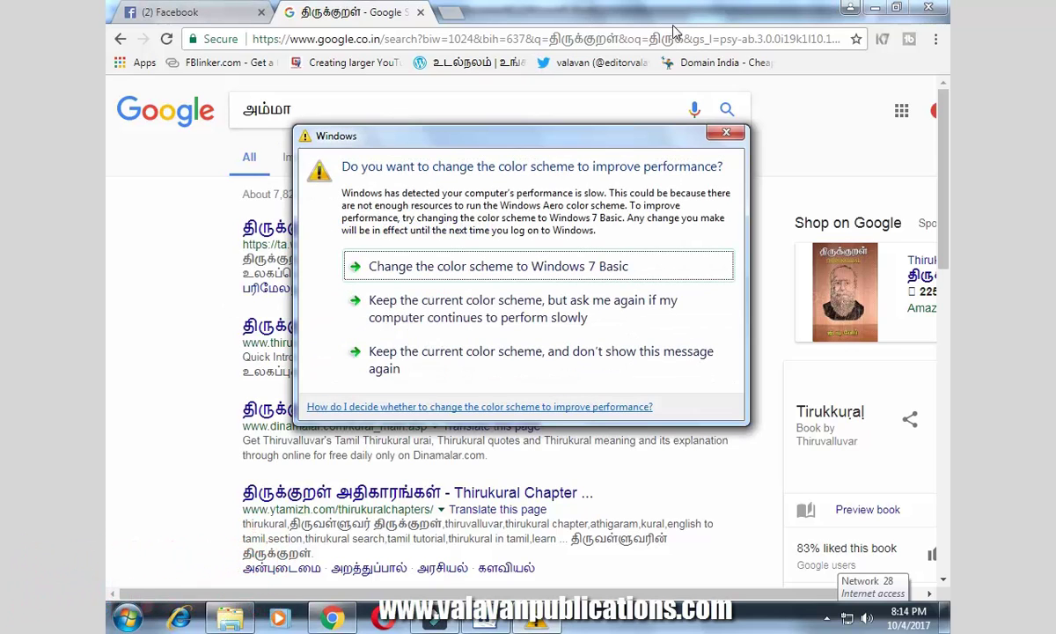
pyautogui.click(727, 133)
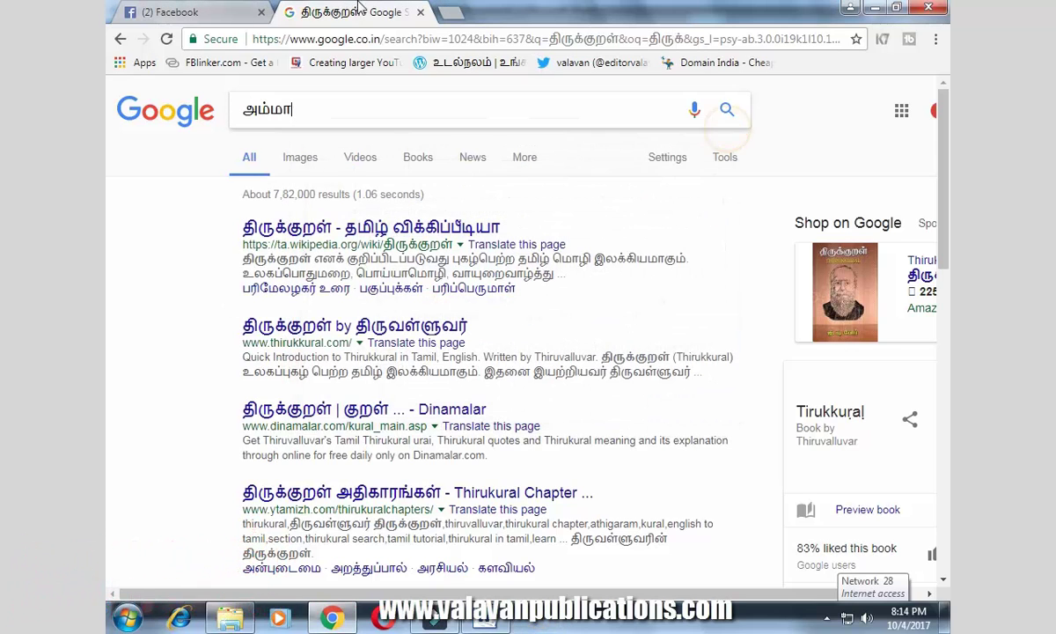
pyautogui.click(352, 95)
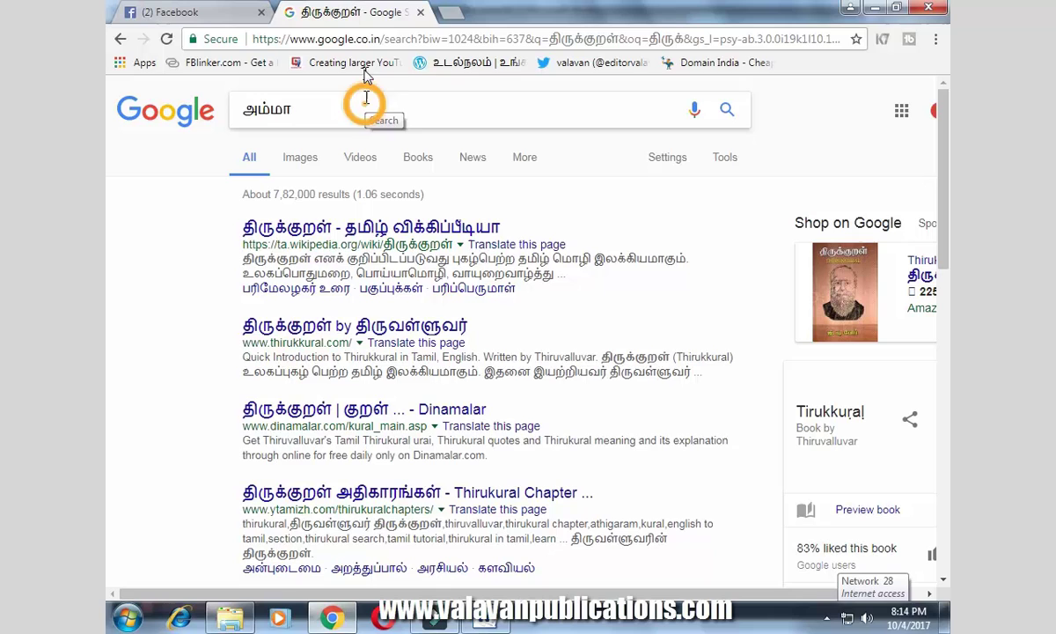
# Open the "valavan tutorials" Facebook group in a new browser tab, replacing any mistyped Tamil characters in the address.
pyautogui.click(451, 12)
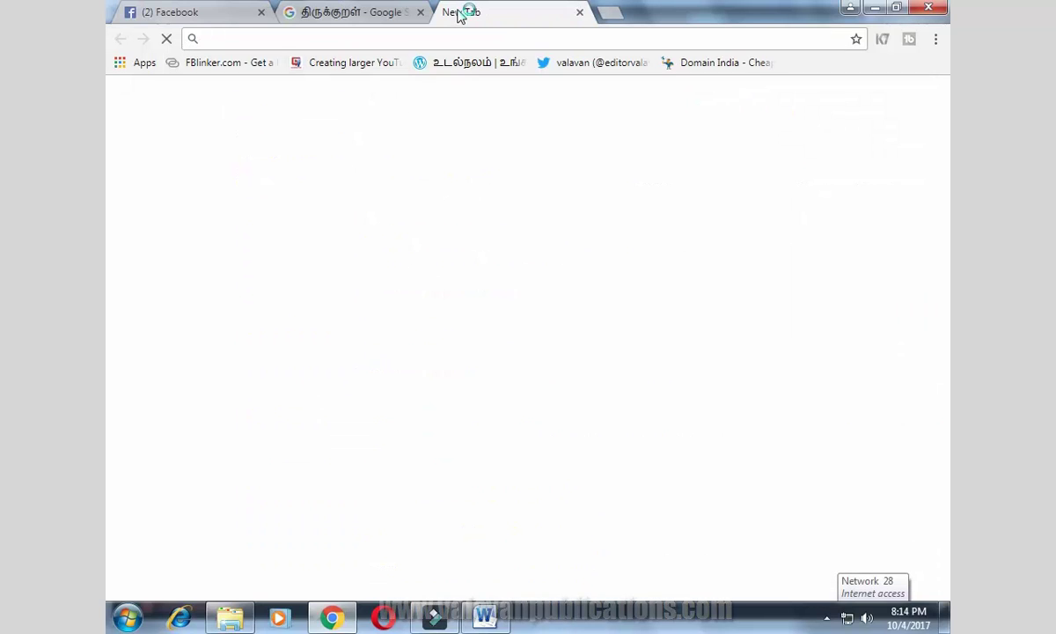
pyautogui.click(578, 12)
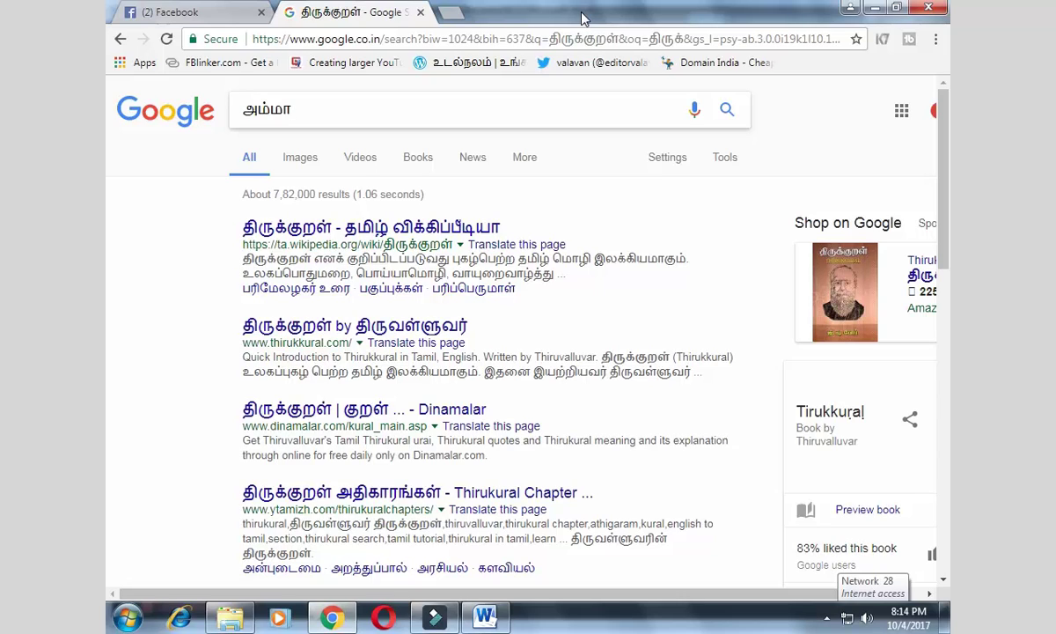
pyautogui.click(451, 13)
pyautogui.write('ஃபசெ')
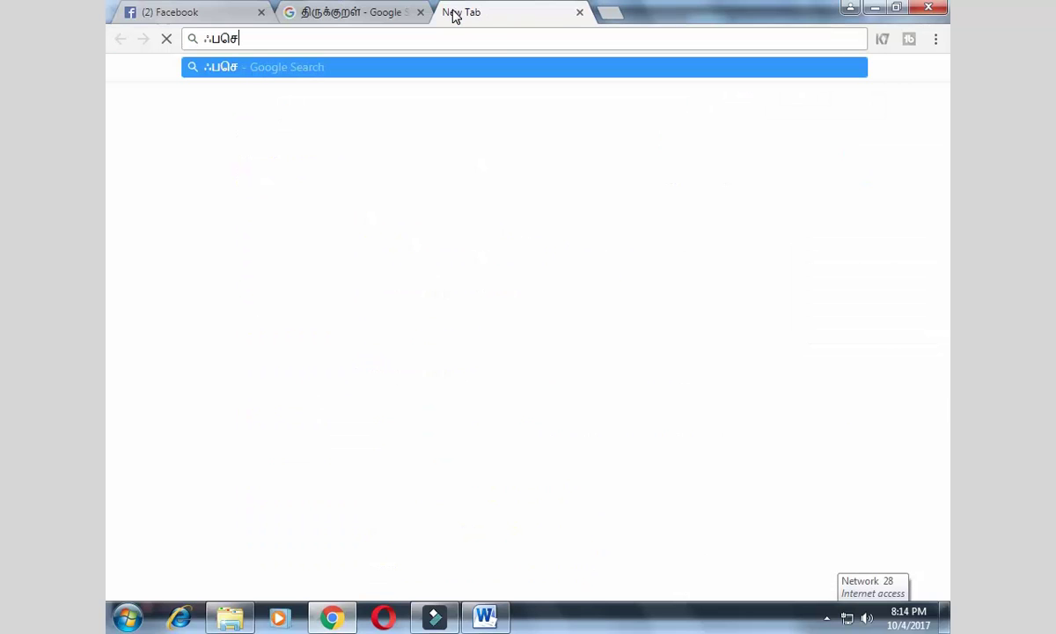
pyautogui.hotkey('ctrl', 'a')
pyautogui.write('fa')
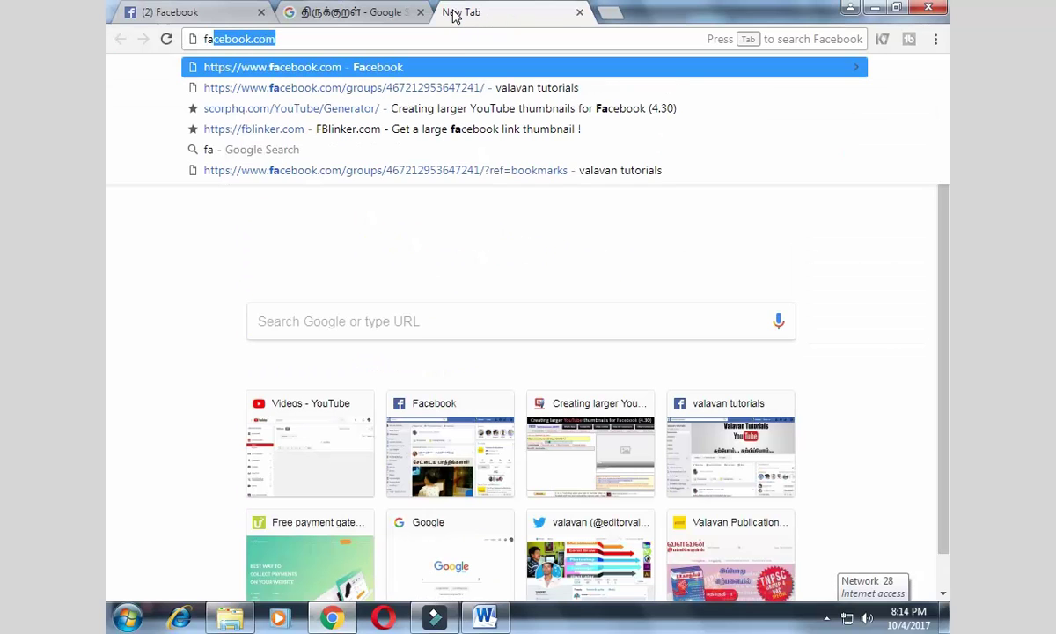
pyautogui.press('Down')
pyautogui.press('Return')
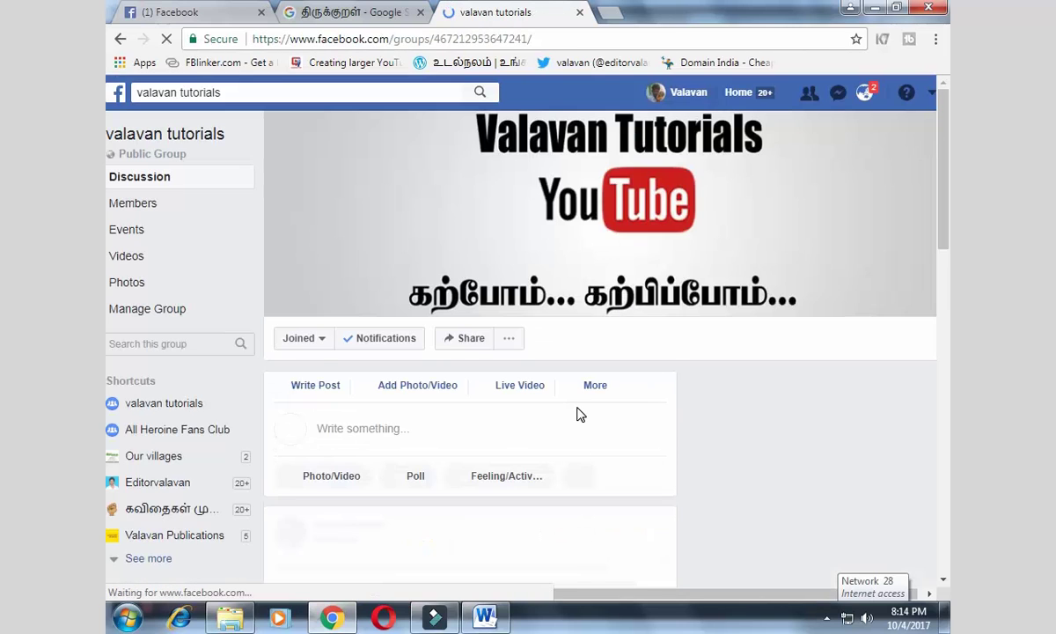
# Look through the recent and older posts in the group's discussion feed.
pyautogui.scroll(-2, 585, 411)
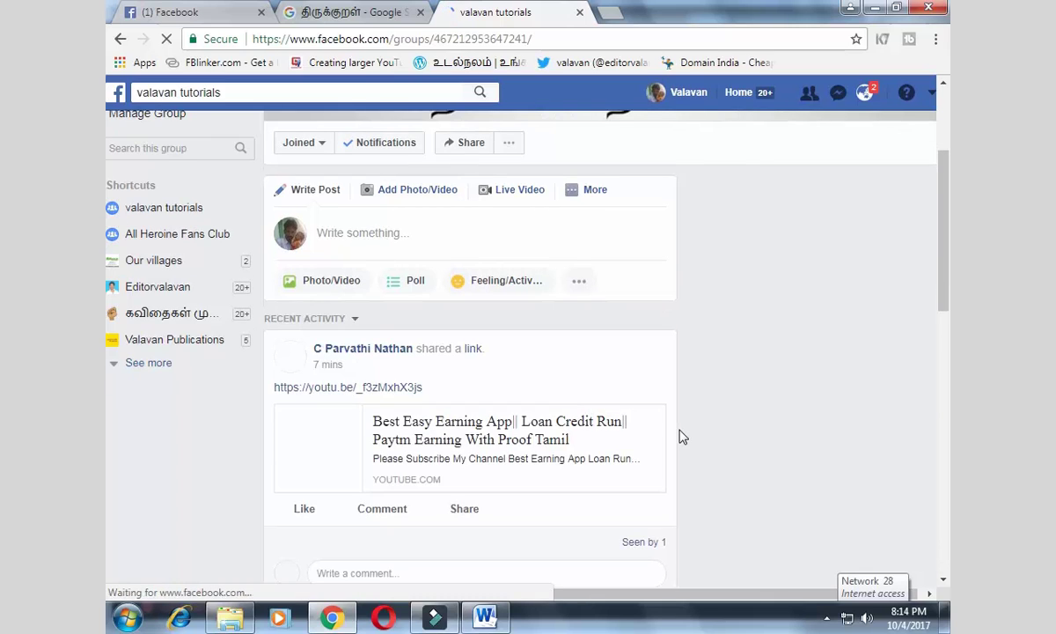
pyautogui.scroll(-4, 682, 436)
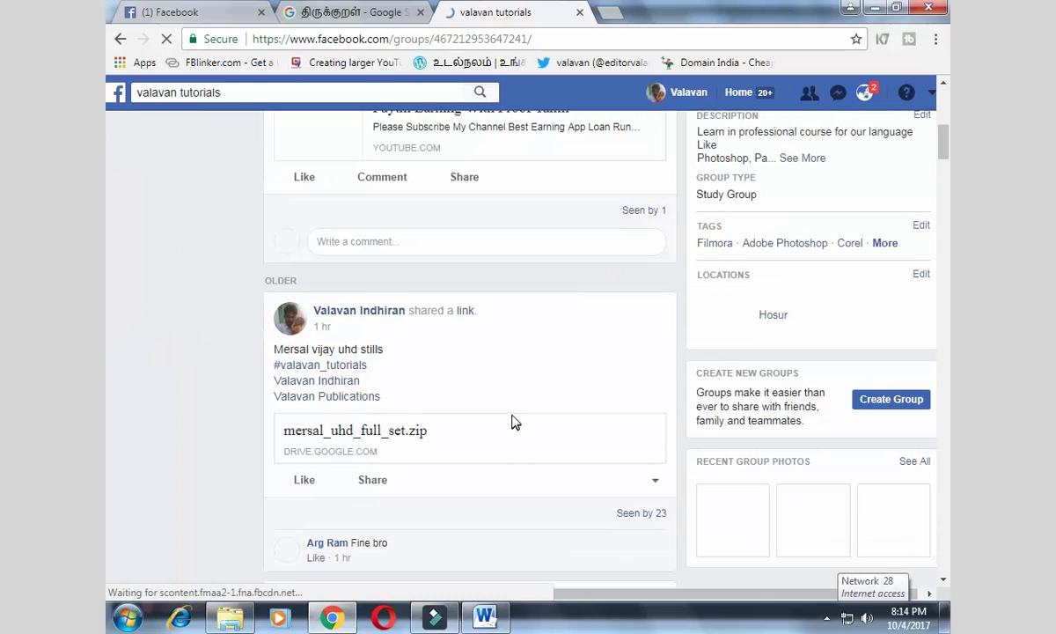
pyautogui.scroll(4, 455, 414)
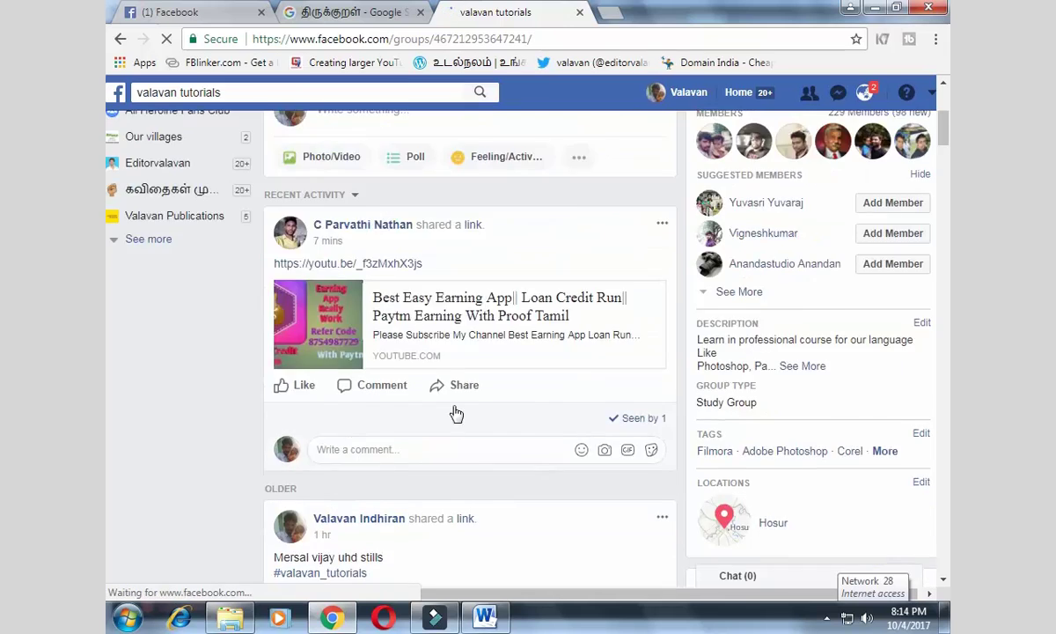
pyautogui.scroll(-1, 521, 430)
pyautogui.scroll(-3, 520, 429)
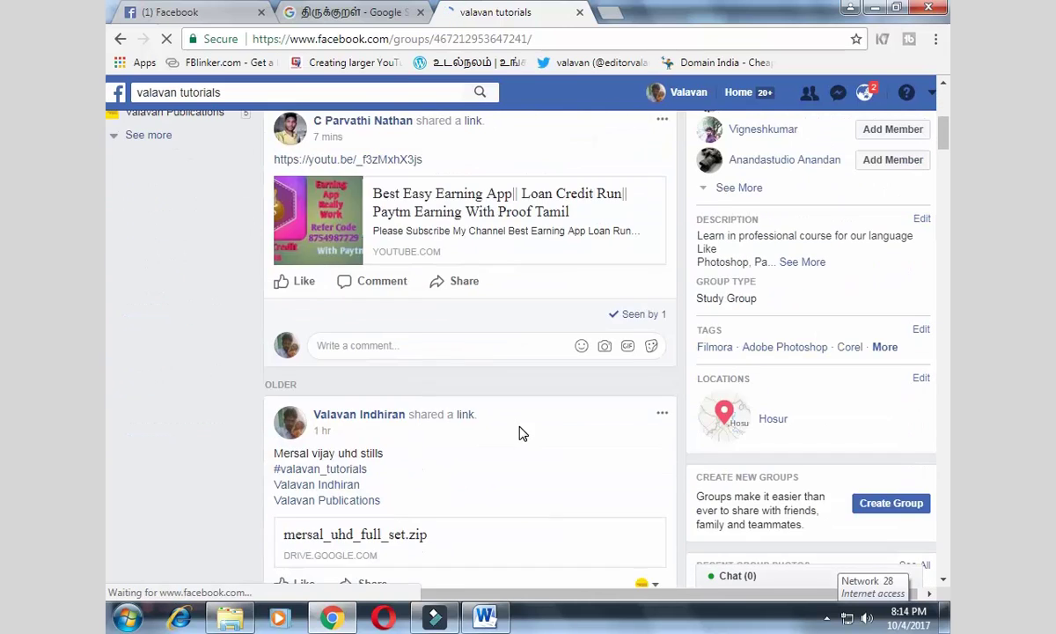